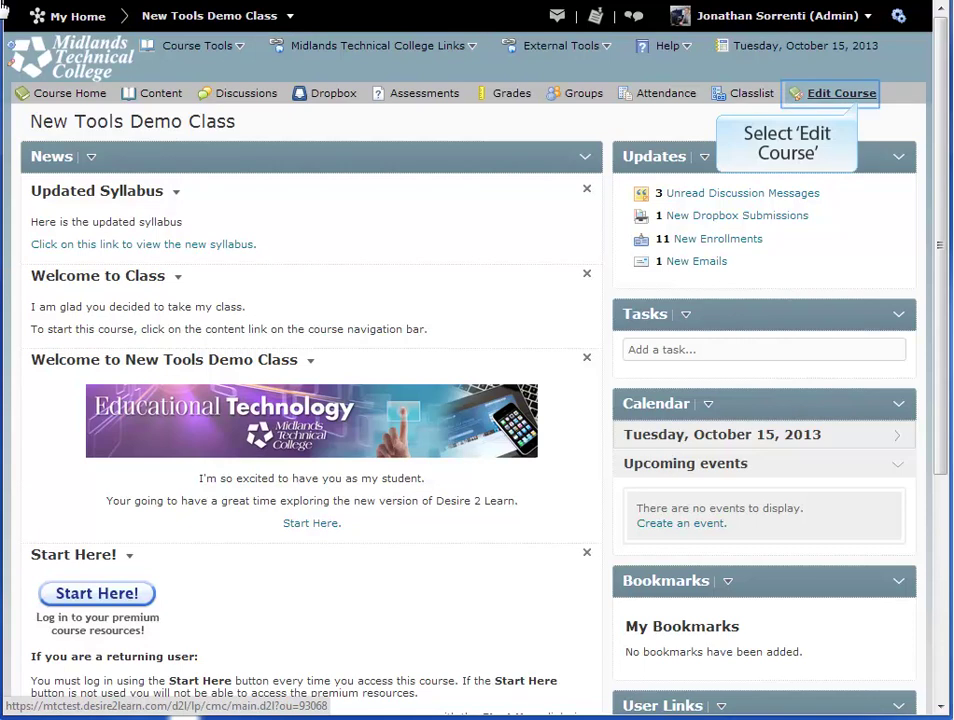
Open the course's administration tools and start the Instructional Design Wizard
left_click(861, 108)
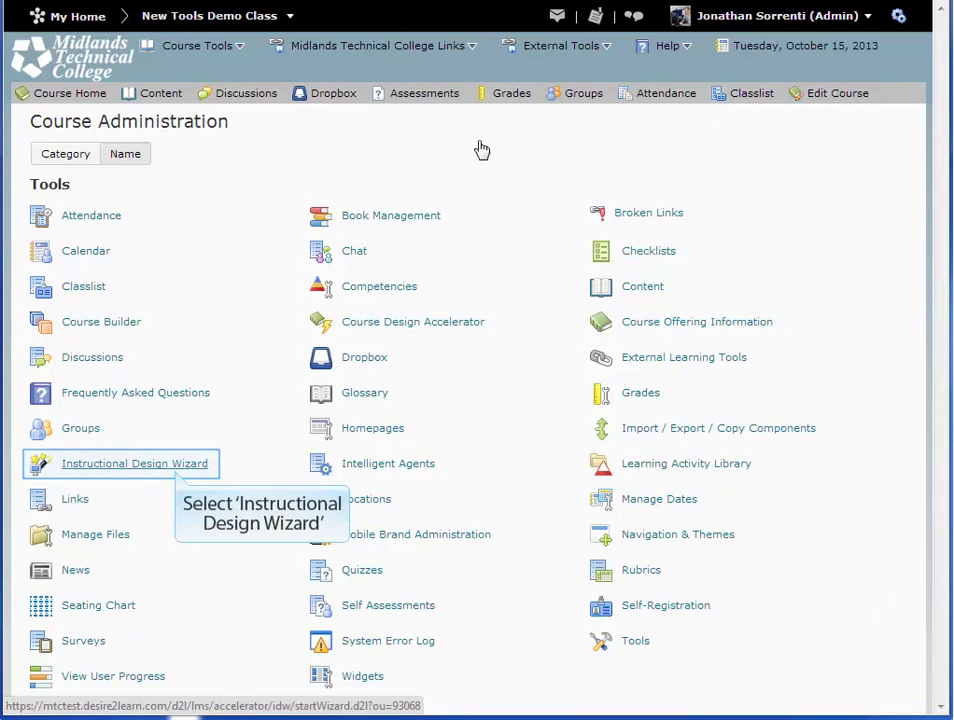
left_click(177, 476)
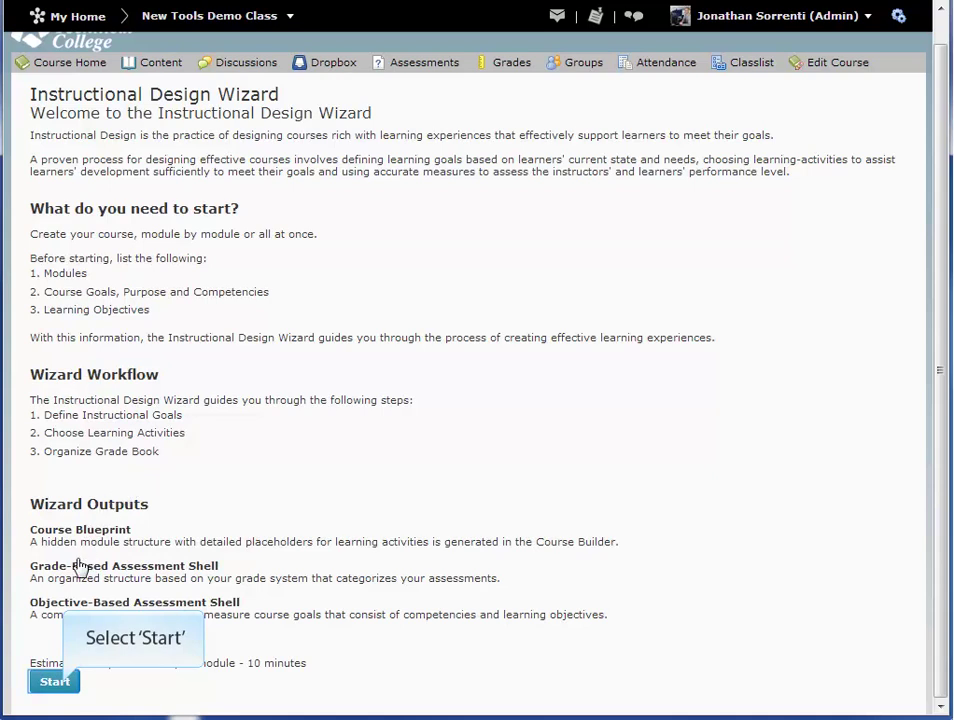
left_click(54, 682)
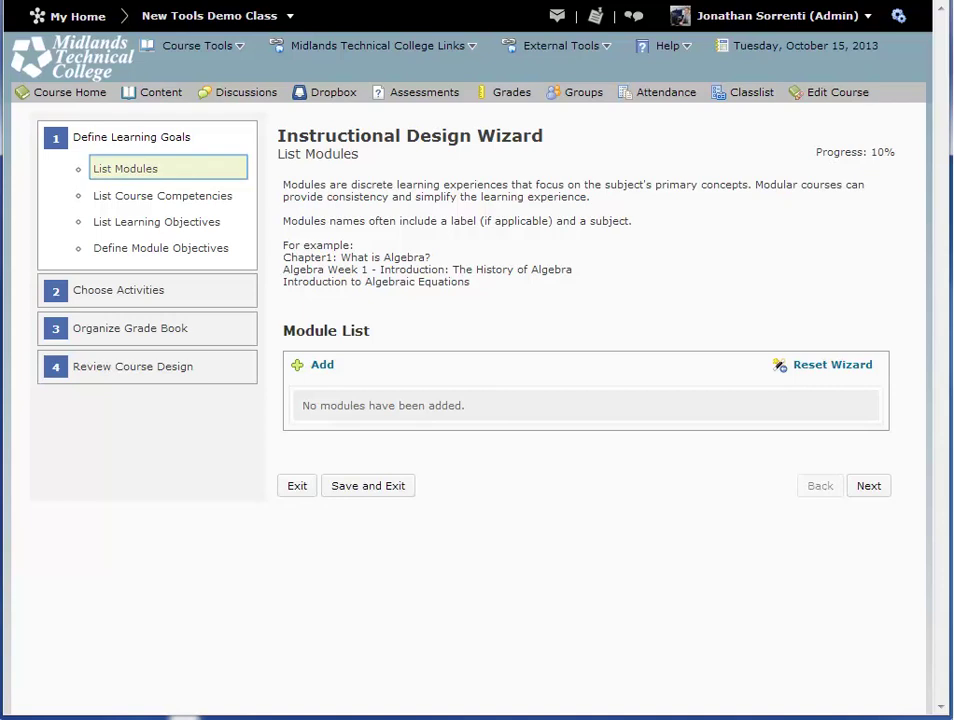
key("Tab")
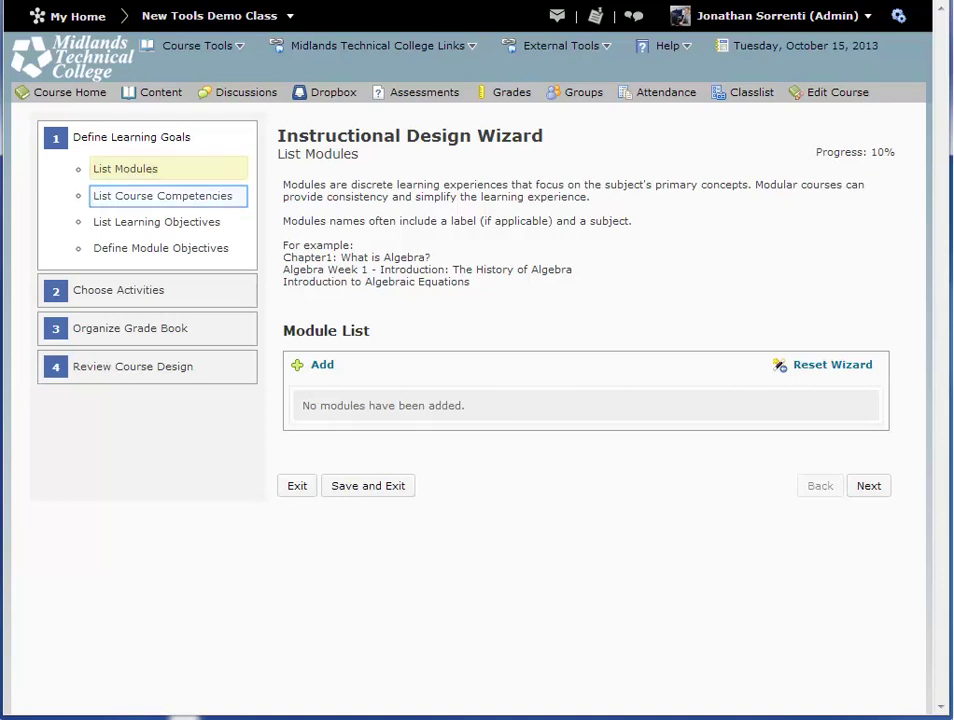
key("Tab")
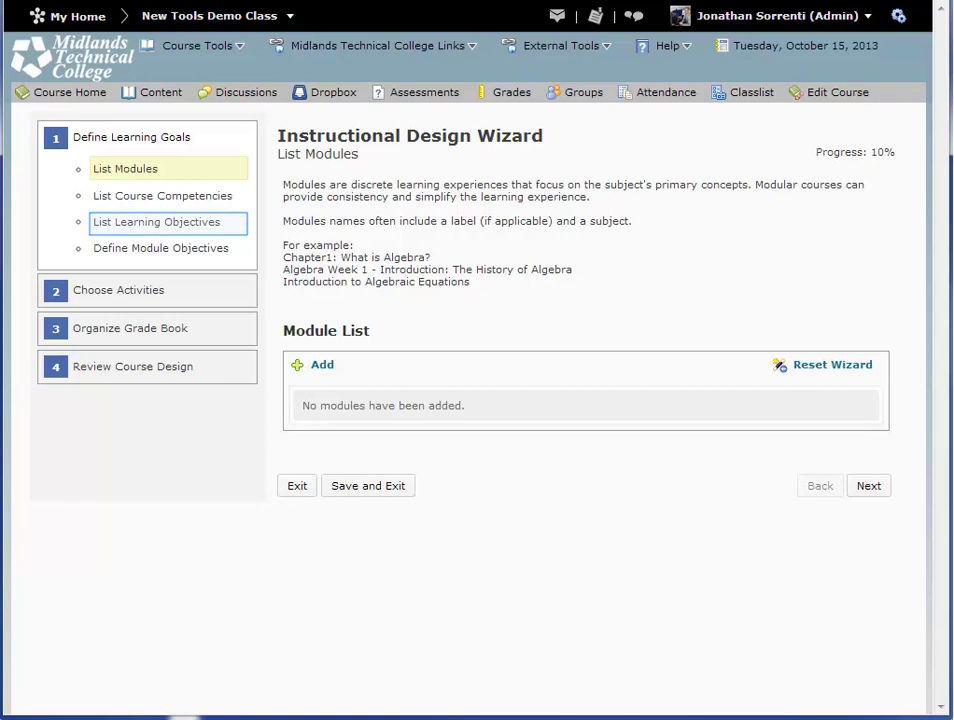
key("Tab")
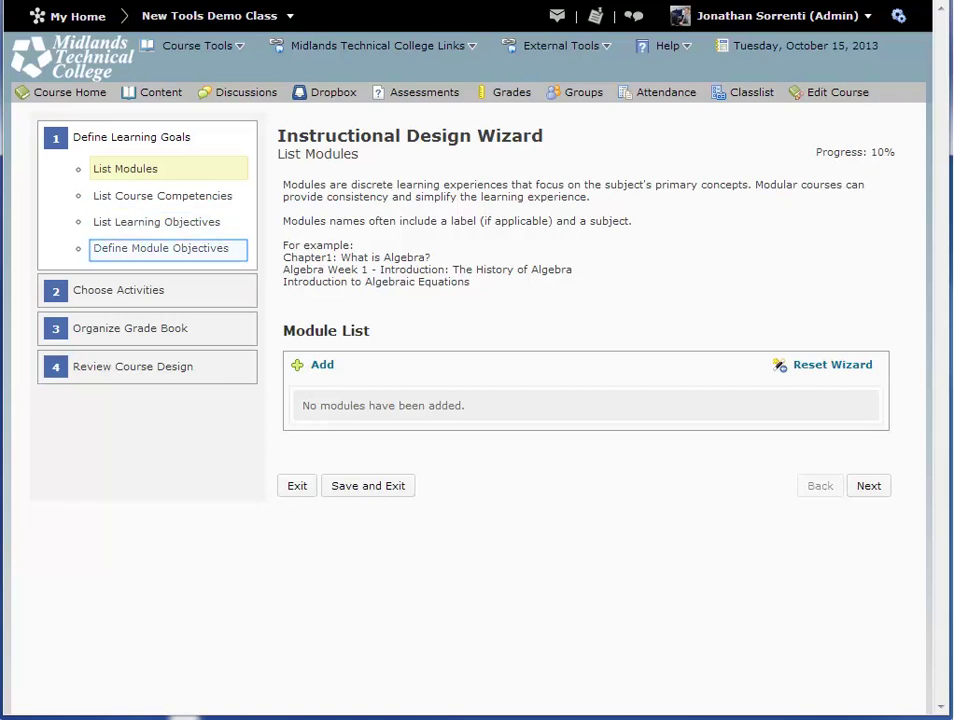
key("Tab")
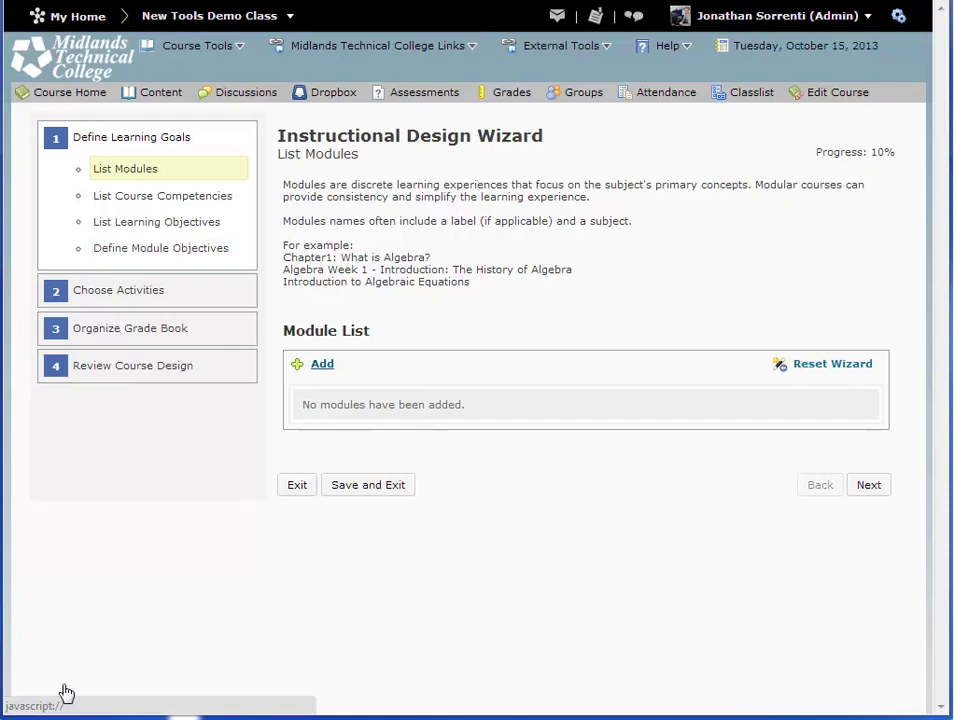
key("shift+Tab")
key("shift+Tab")
key("shift+Tab")
key("shift+Tab")
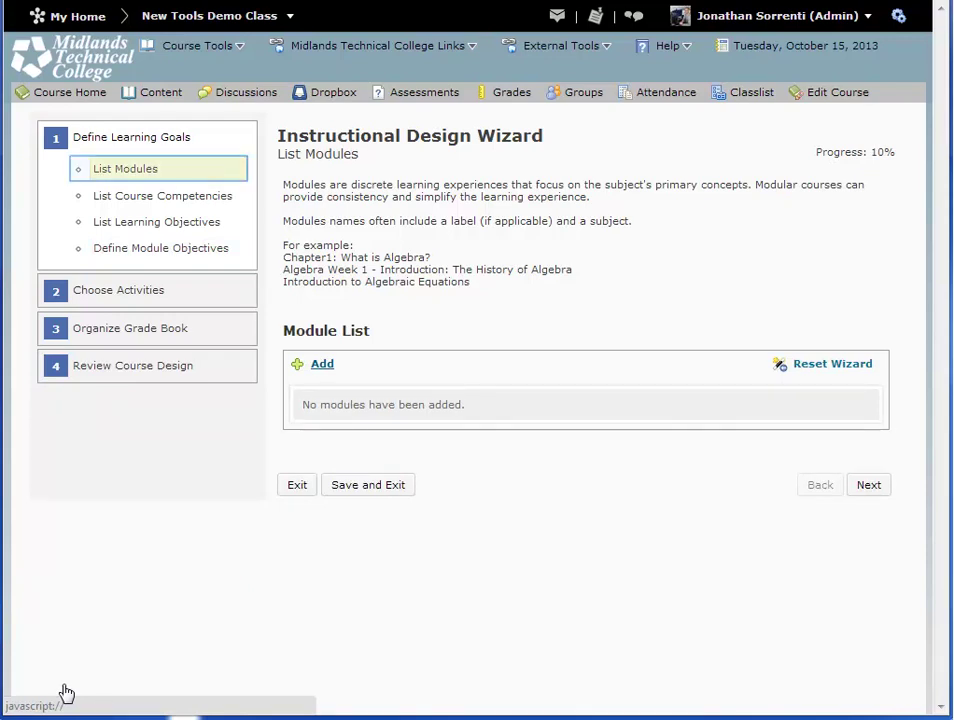
key("Tab")
key("Tab")
key("Tab")
key("Tab")
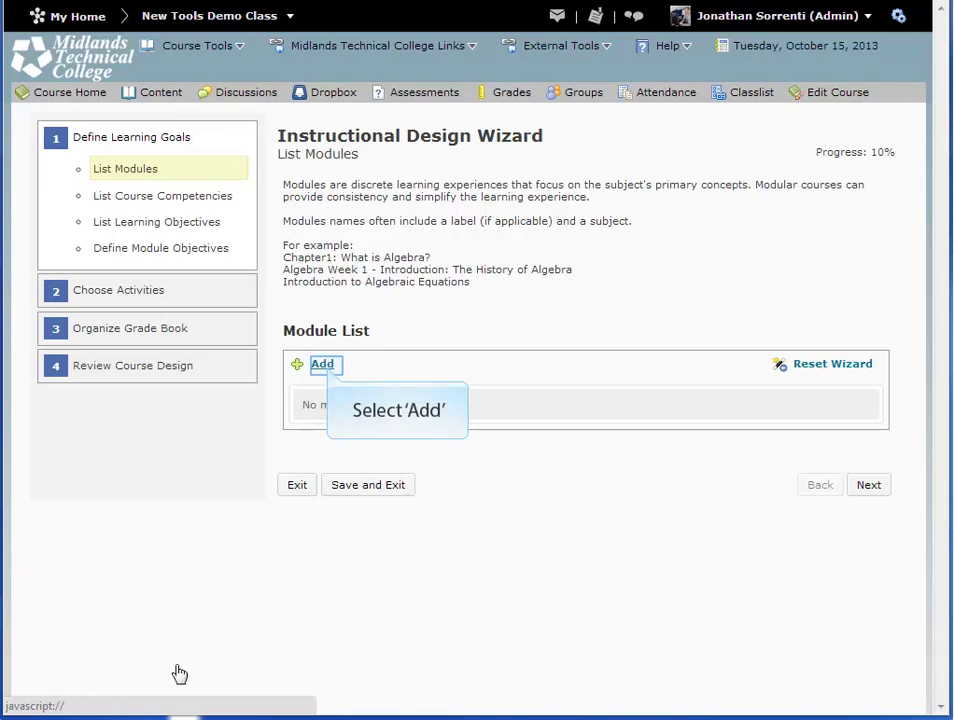
Add five modules to the module list, named Week 1, Week 2, Week 3, Week 4 and Week 5
left_click(322, 365)
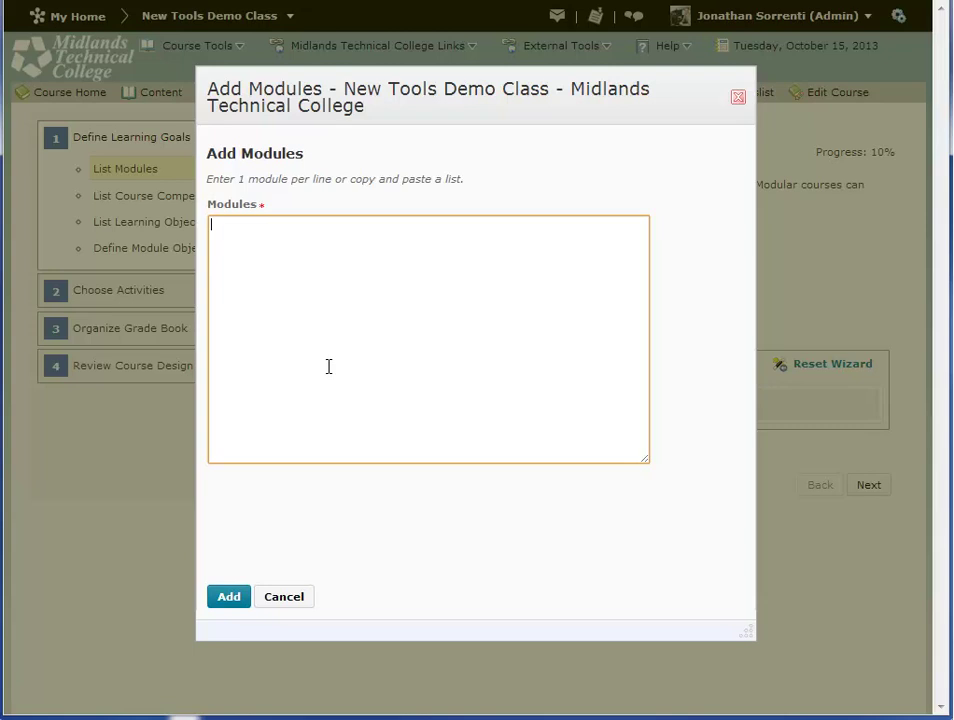
type("Week1")
key("Return")
type("Week2")
key("Return")
type("Week")
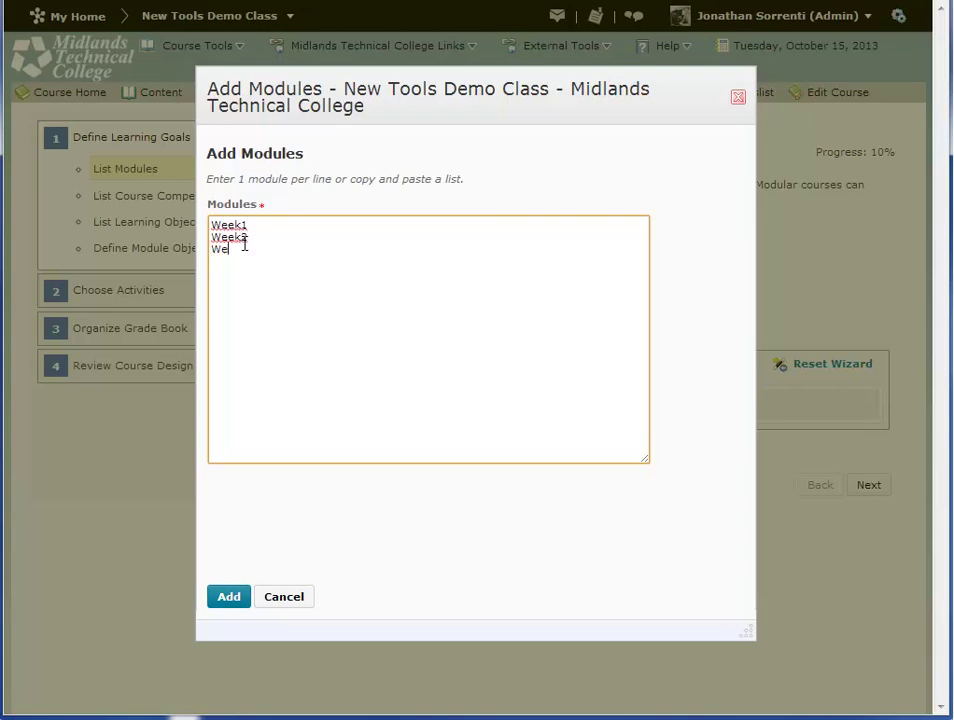
type("3")
key("Return")
type("Week 4")
key("Return")
type("Week 5")
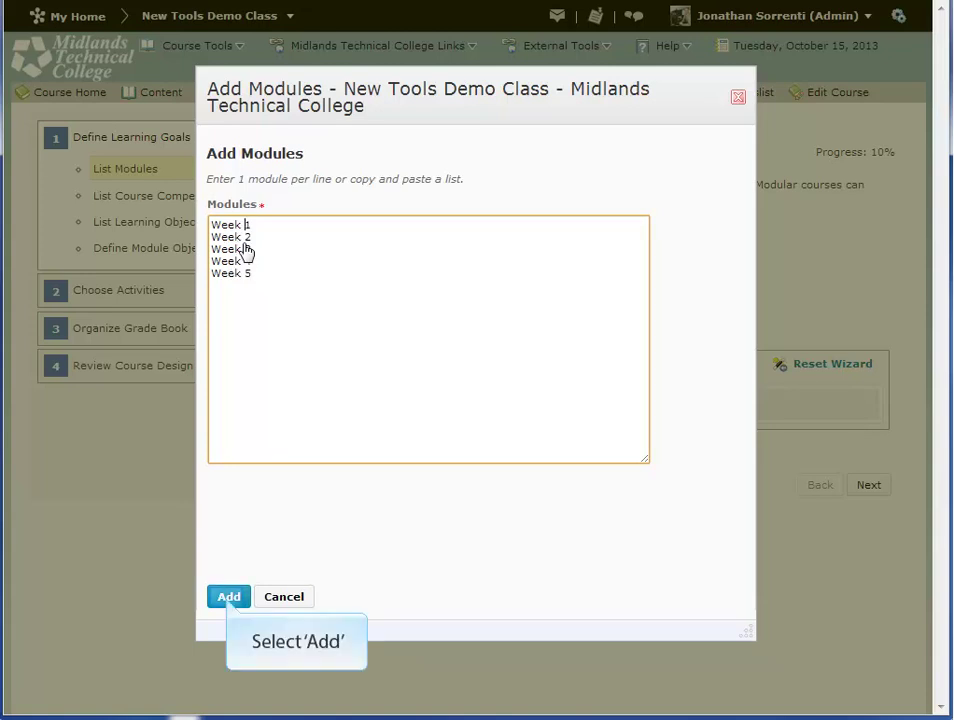
left_click(229, 598)
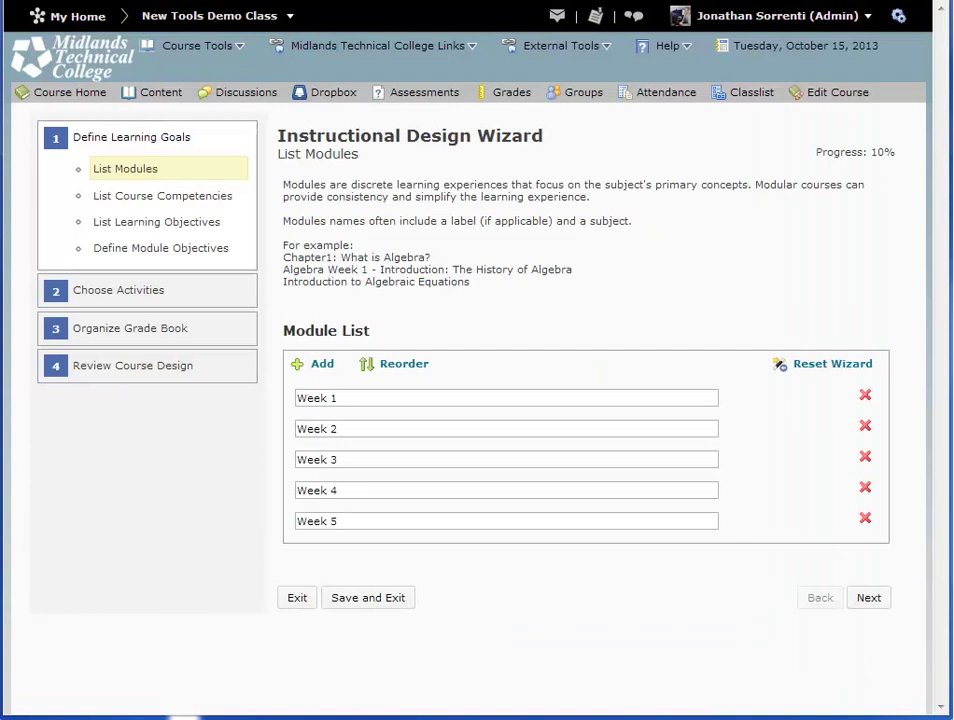
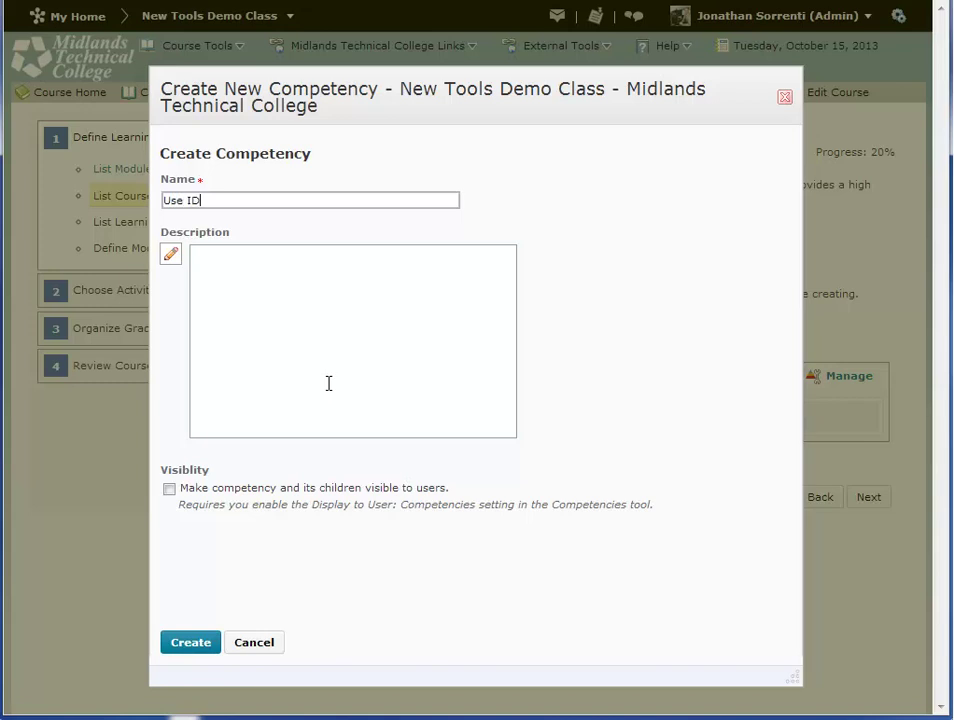
Name the competency "Use ID Wizard" and enter the description lines "Complete Define Learning Goals Step" and "Complete Choose Activities step"
type("Wizard")
key("Tab")
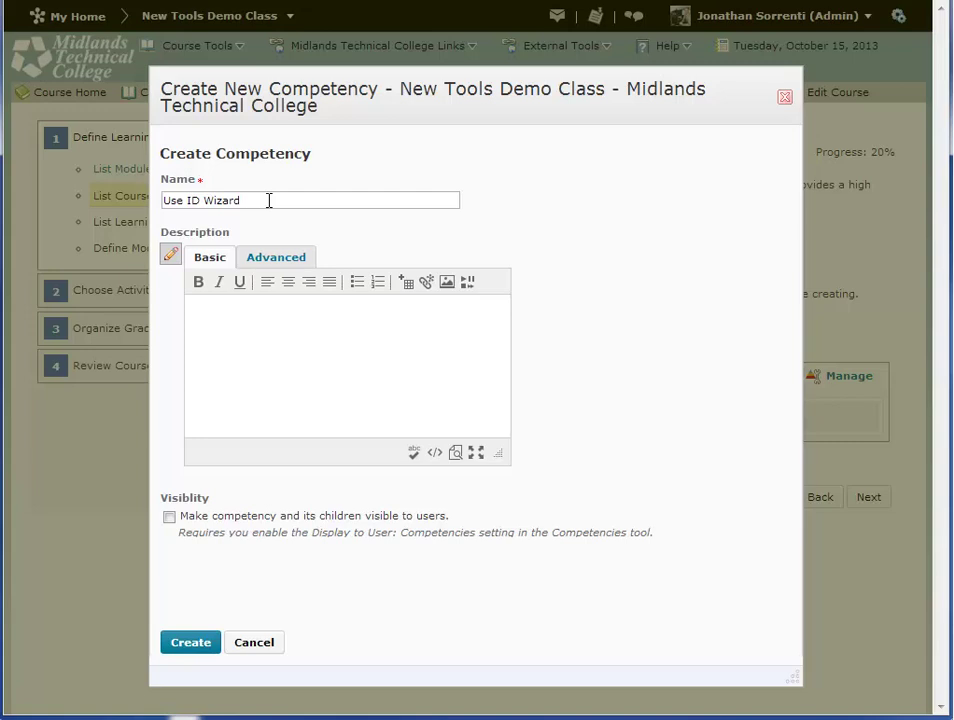
type("Complete Define Learning")
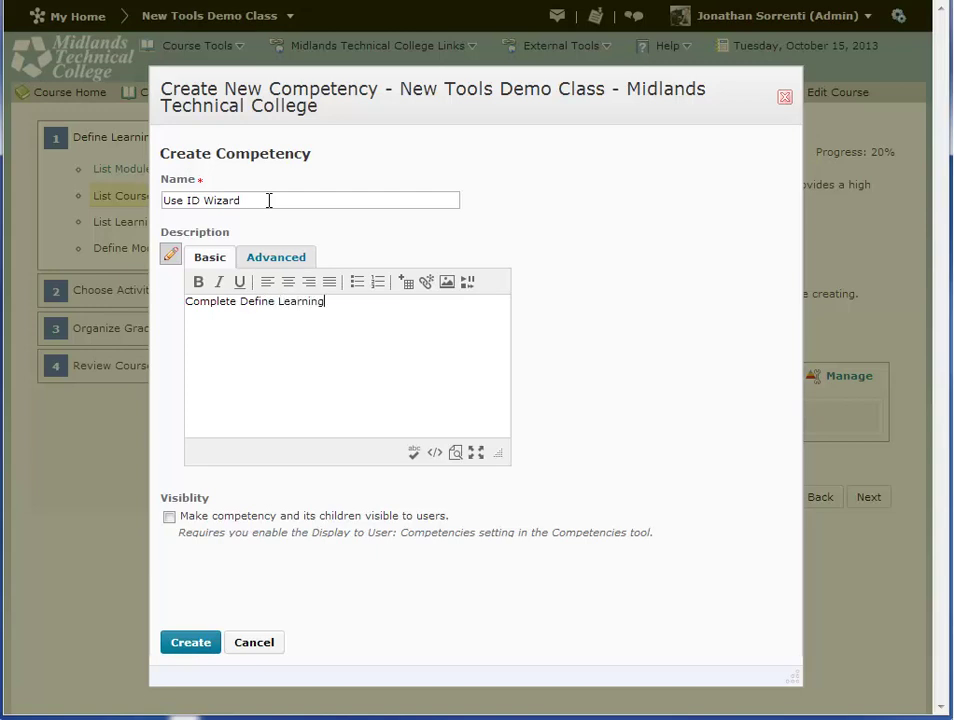
type(" Goals Step")
key("Return")
type("Complete ")
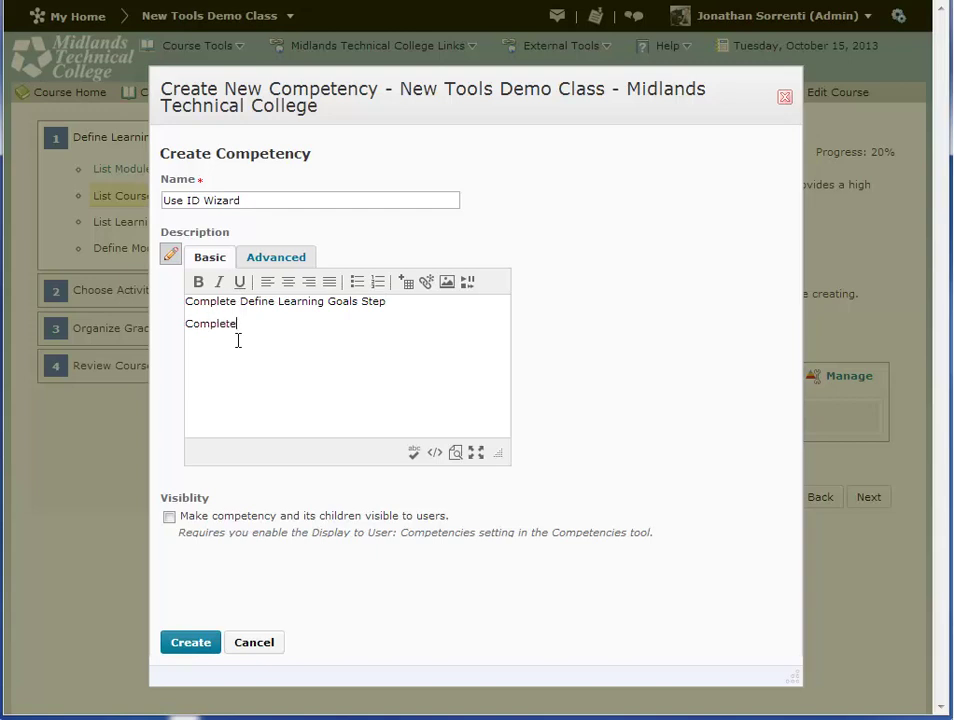
type("Choose Activities step")
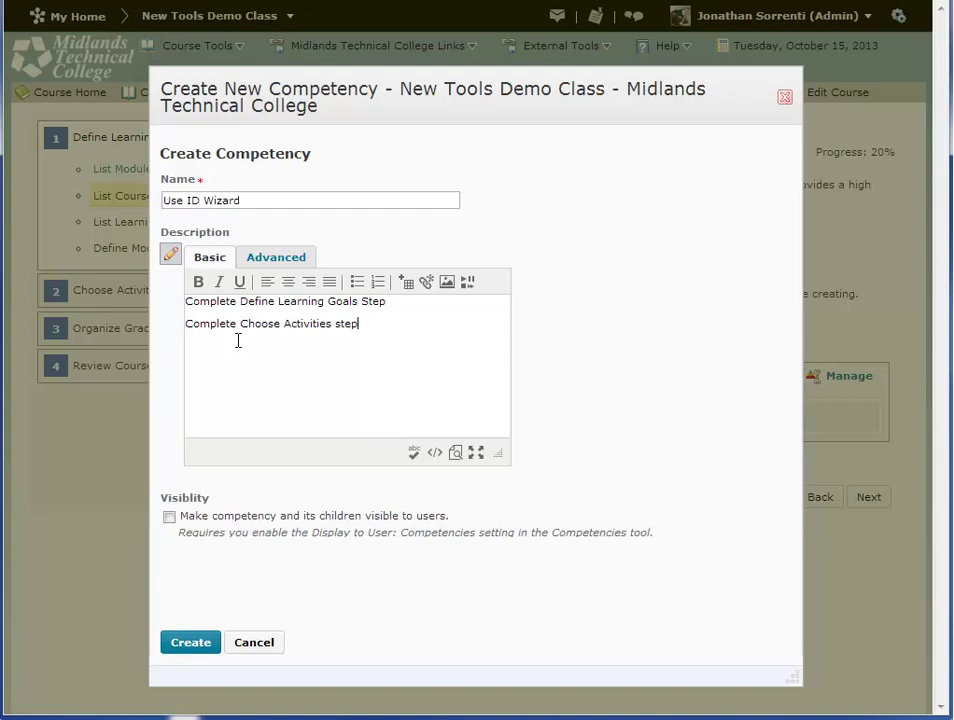
Add "Complete Organize Grade Book step" and "Complete Review Course Design step" to the description, and create the competency as visible to users
key("Return")
type("Complete Organize Grade Book")
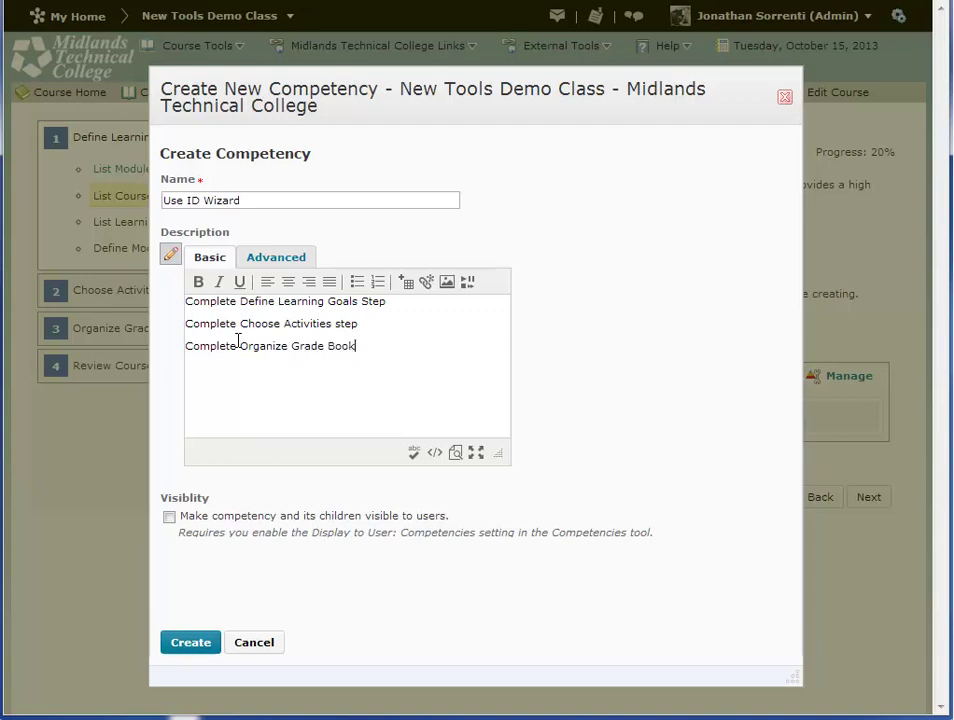
type(" step")
key("Return")
type("Complete")
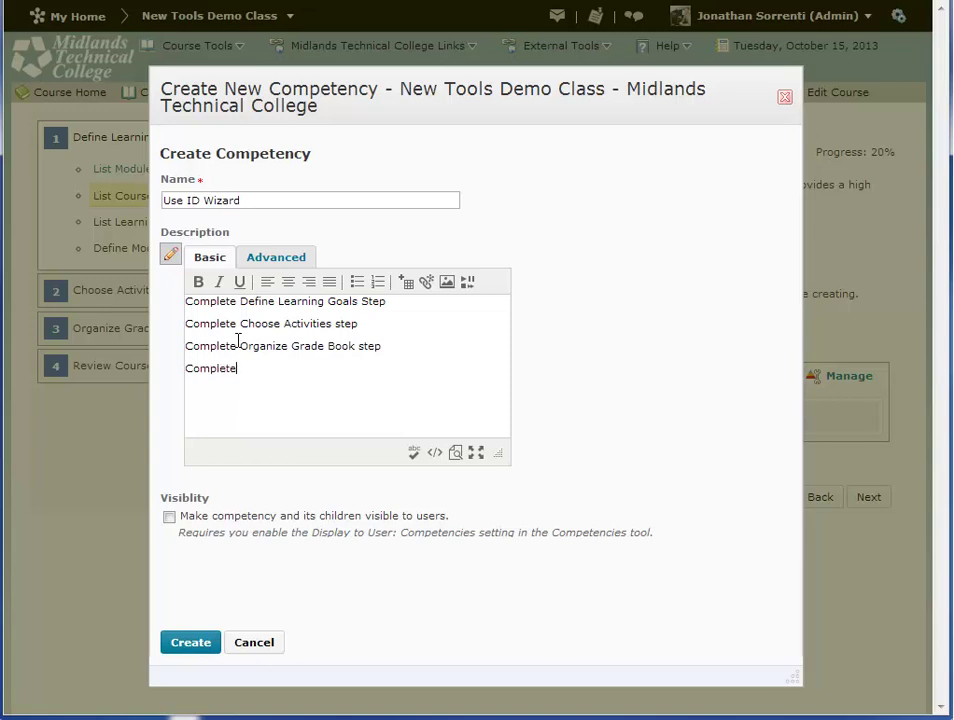
type(" Review Course Design step")
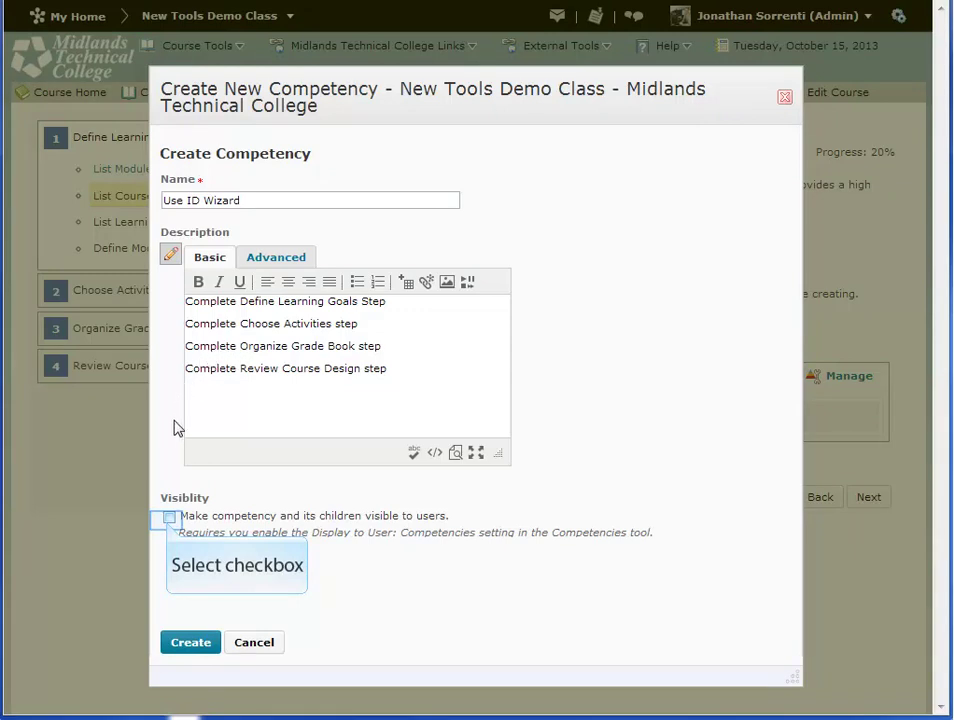
left_click(168, 518)
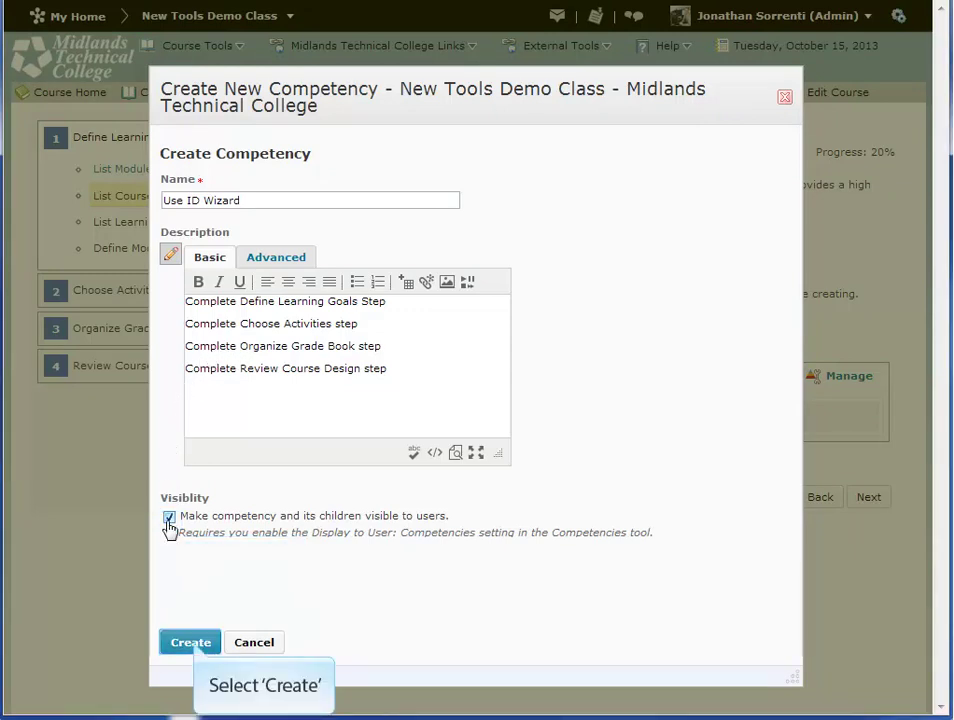
left_click(194, 646)
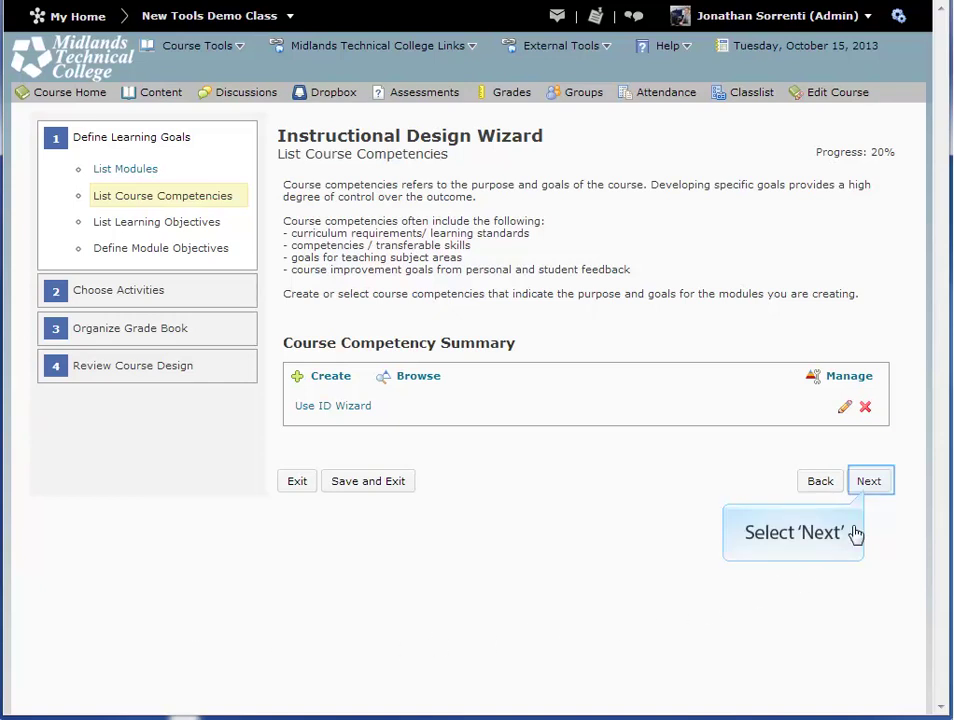
Continue to the learning objectives and start one under Use ID Wizard named "Complete Define Learning Goals step"
left_click(866, 486)
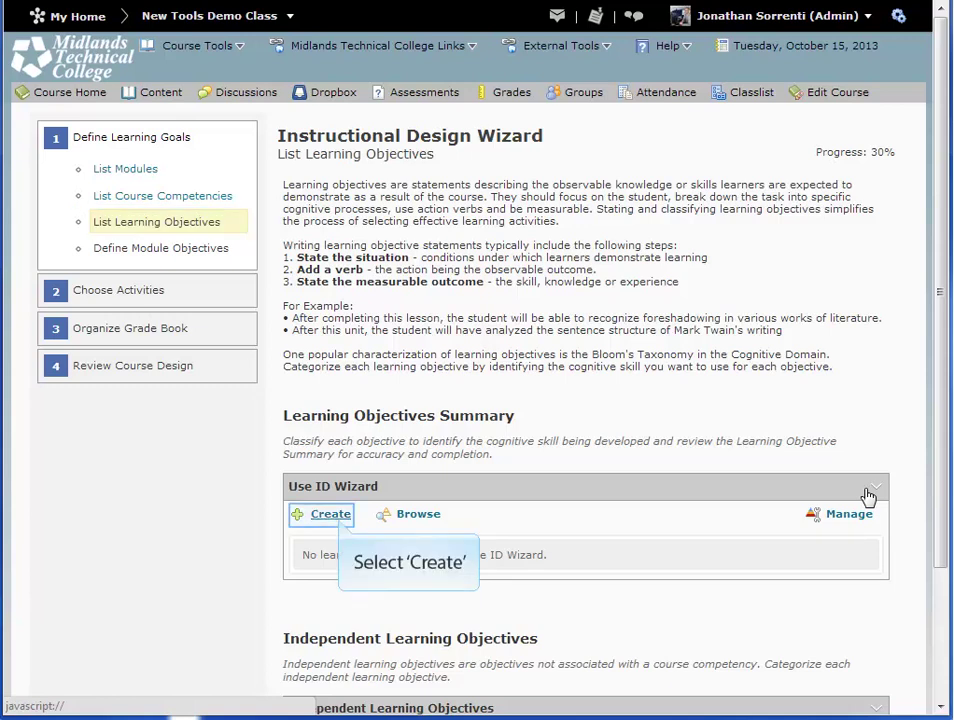
left_click(331, 515)
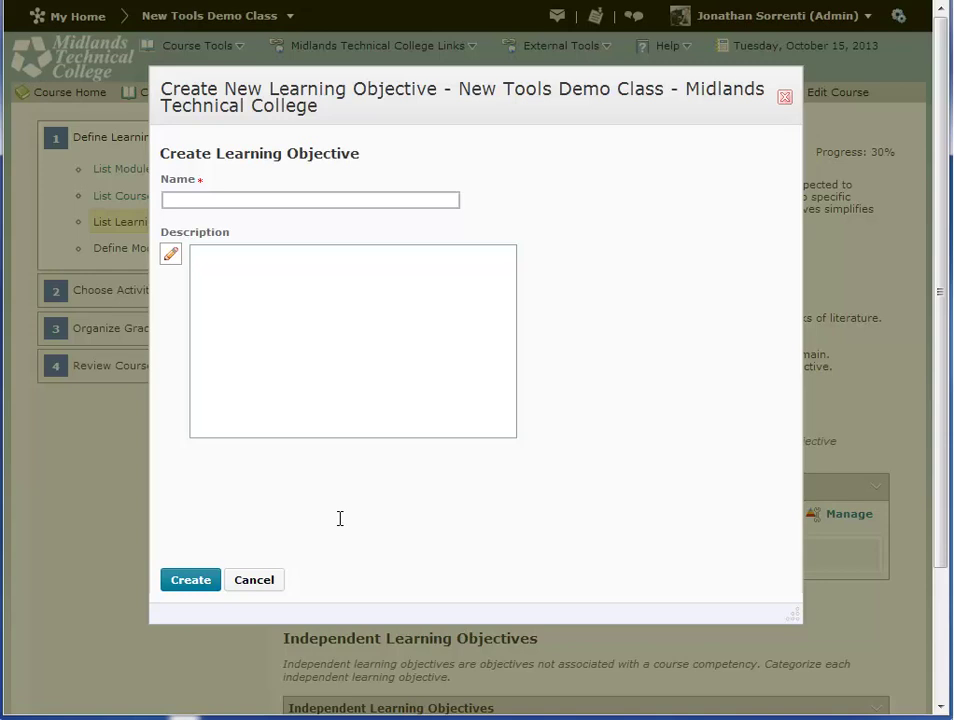
type("Complete Define L")
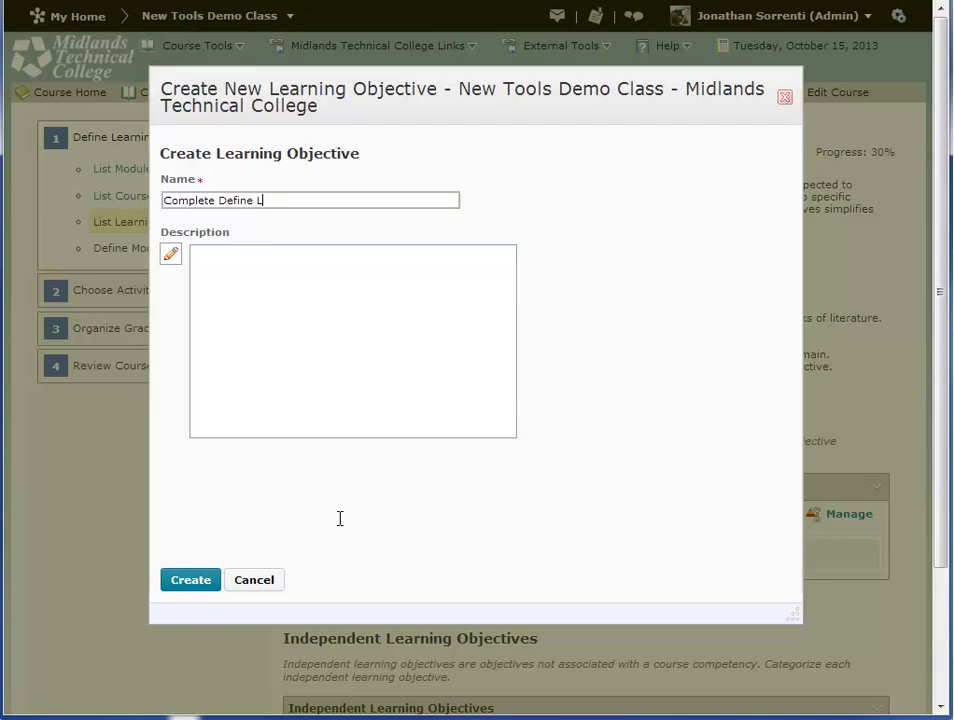
type("earning Goals step")
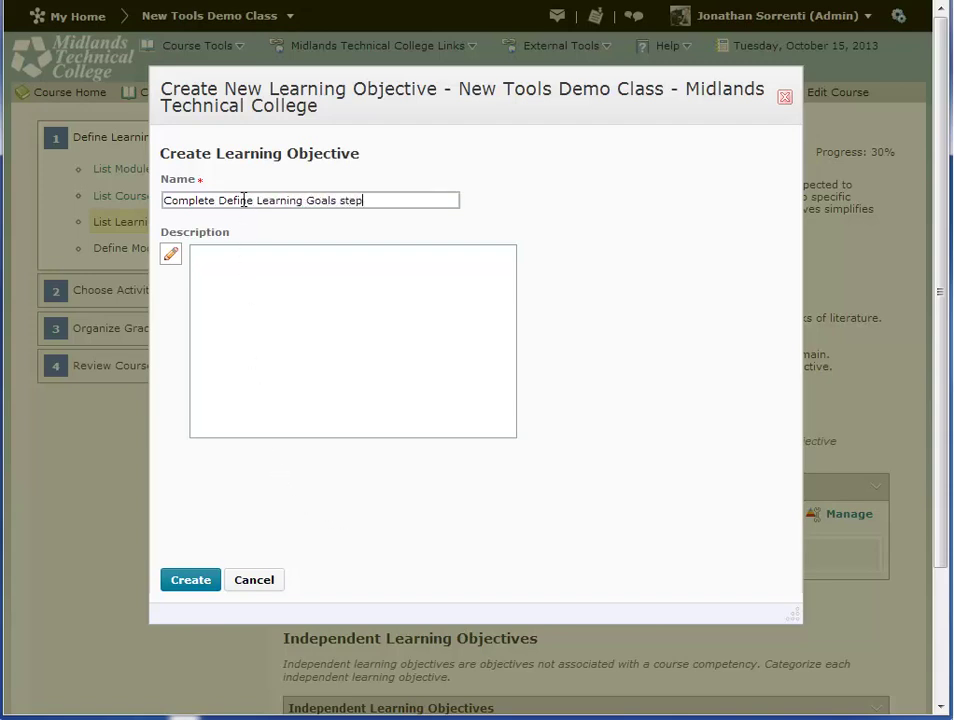
key("Tab")
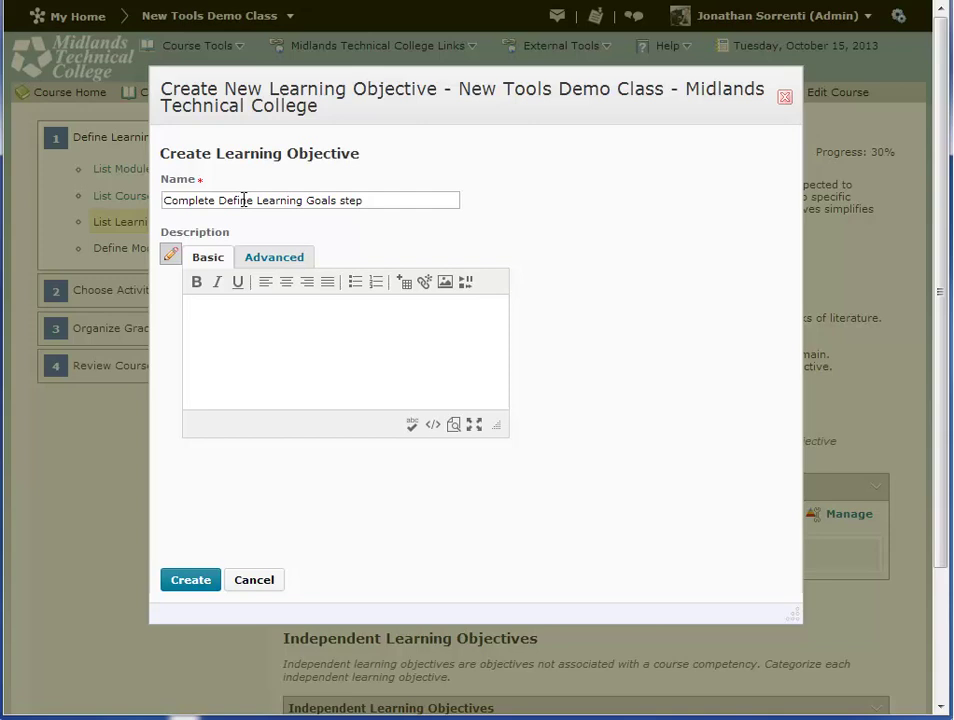
Describe the objective with the lines "List Modules", "List Course Competencies", "List Learning Objectives" and "Define Module Objectives", and create it
type("List Modules")
key("Return")
type("List")
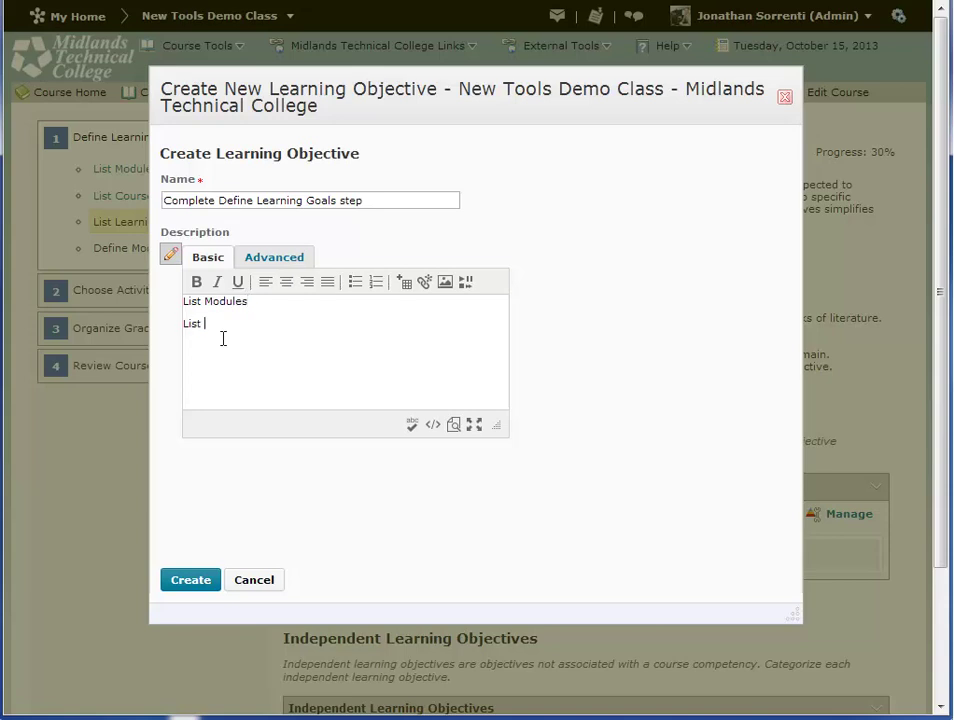
type(" Course Competencies")
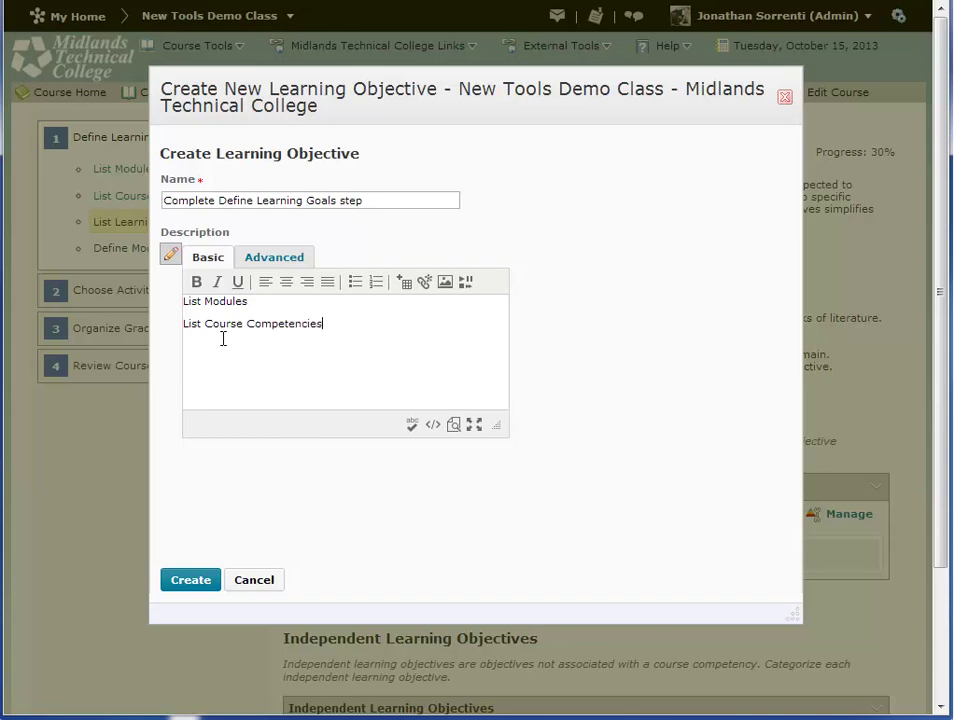
key("Return")
type("List Learning Objectives")
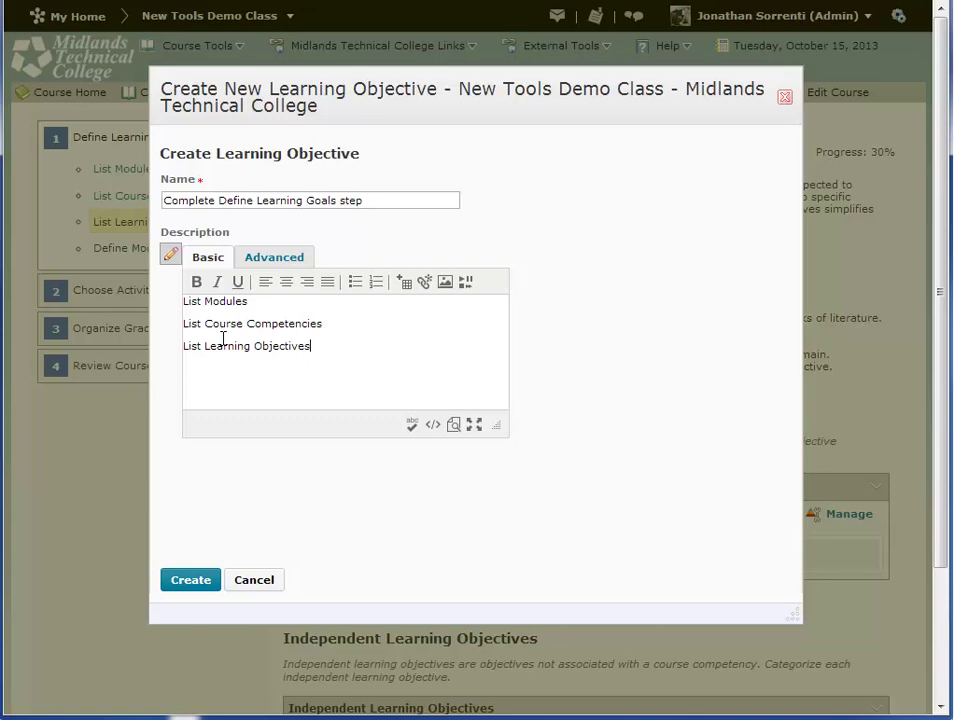
key("Return")
type("Define Module Objecti")
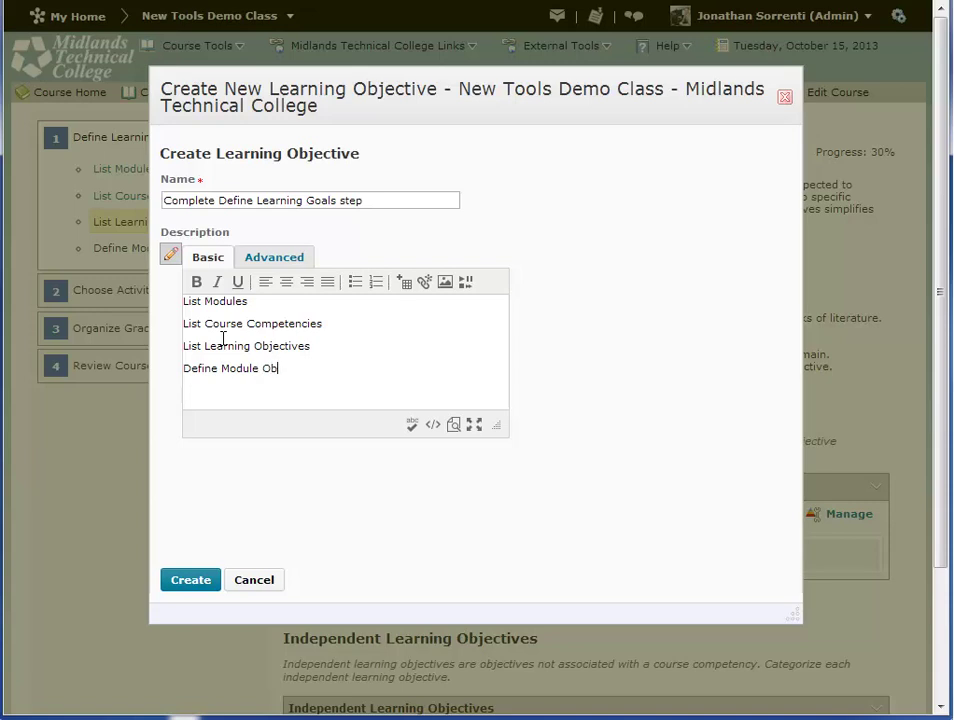
type("ves")
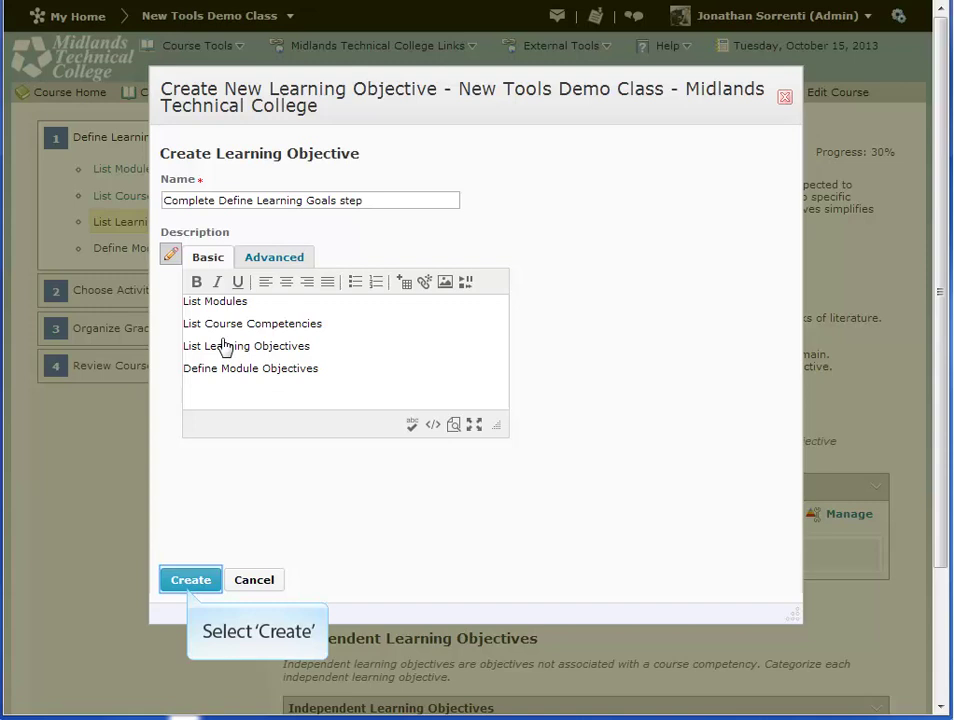
left_click(189, 590)
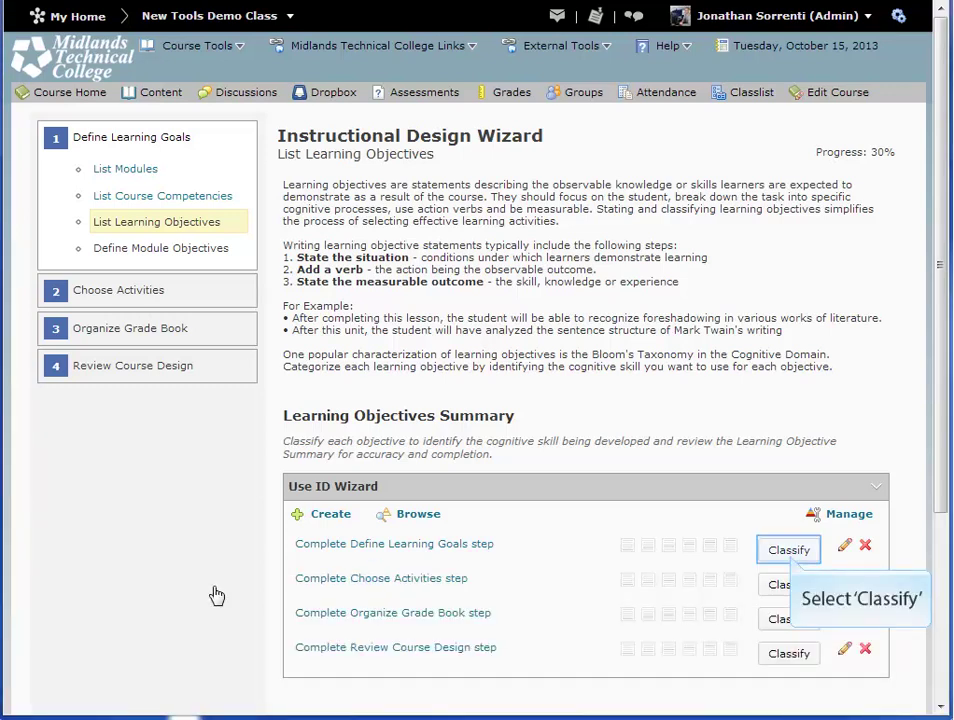
Classify the "Complete Define Learning Goals step" objective as Creating and Understanding
left_click(792, 561)
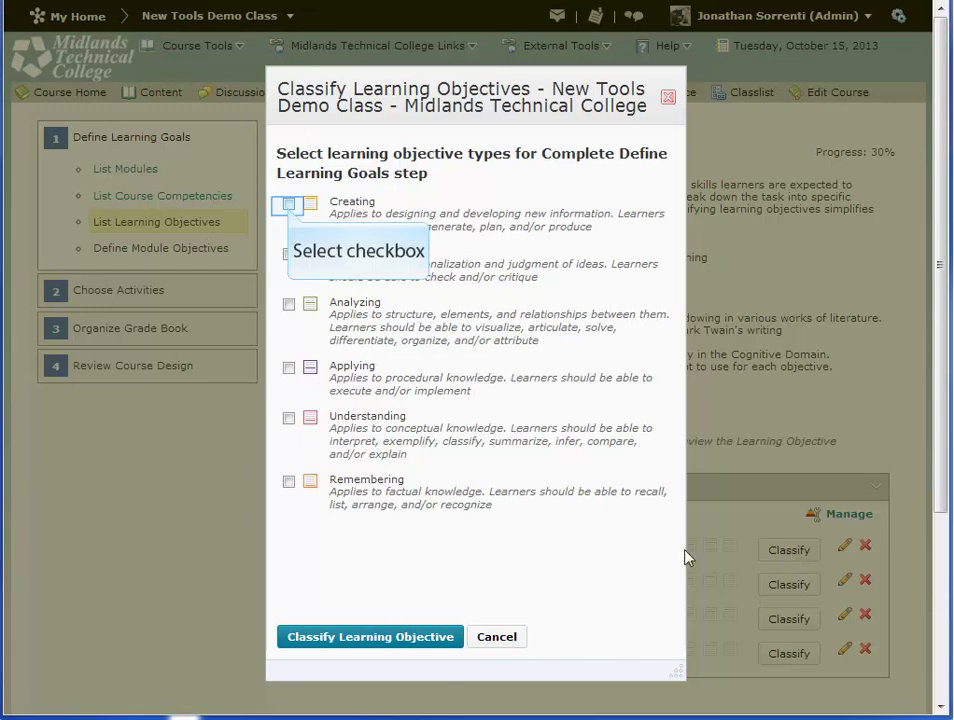
left_click(288, 205)
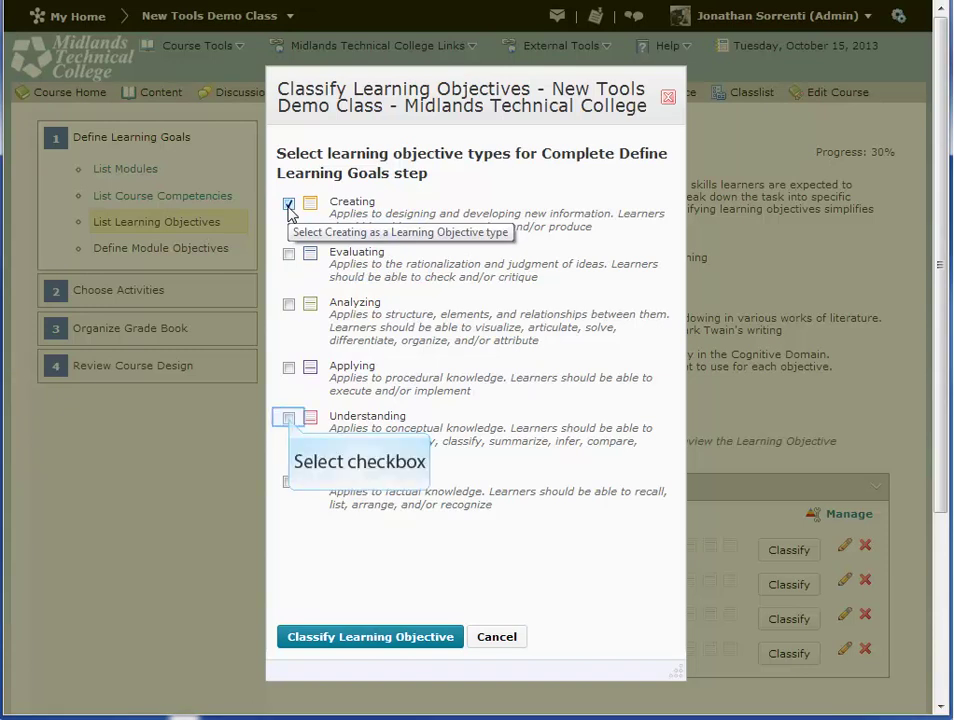
left_click(289, 420)
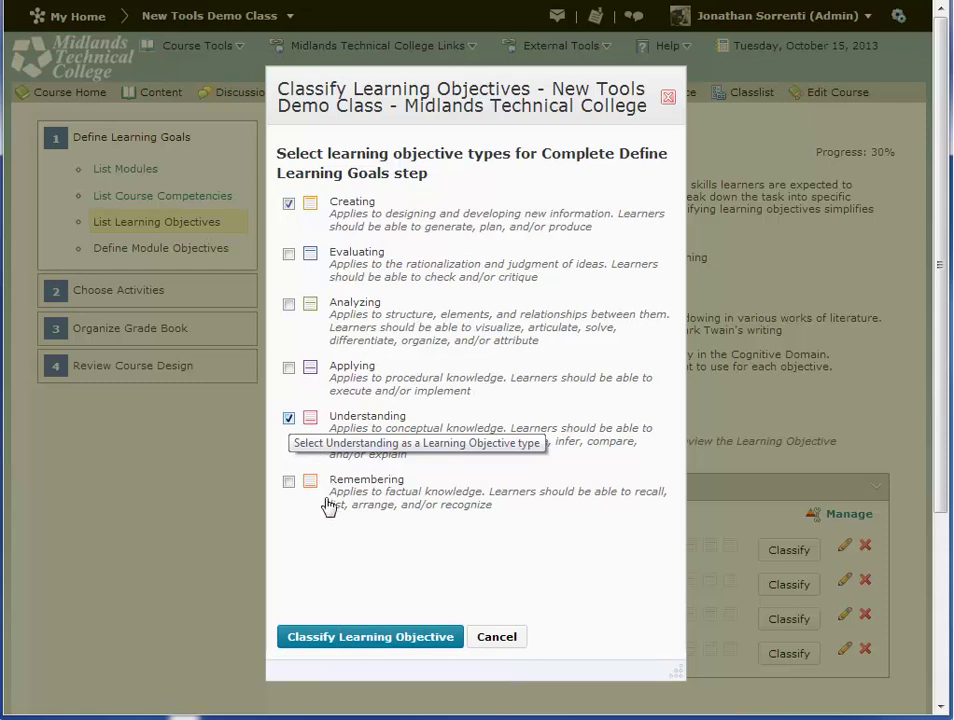
left_click(336, 639)
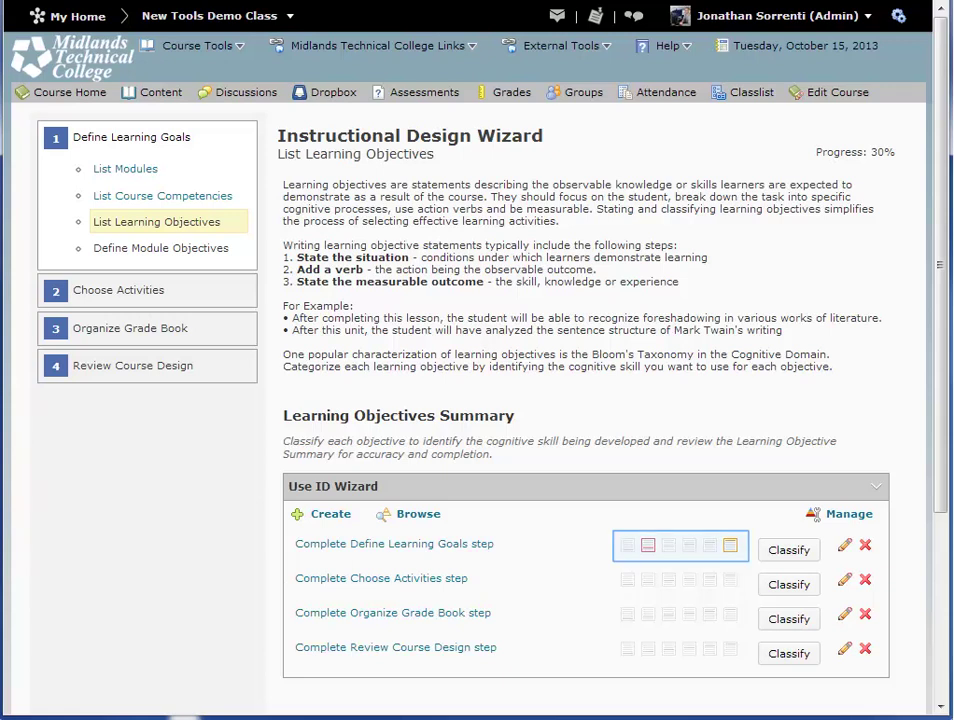
Continue to the module objectives and add "Complete Choose Activities step" to Week 1
scroll(336, 651, "down", 3)
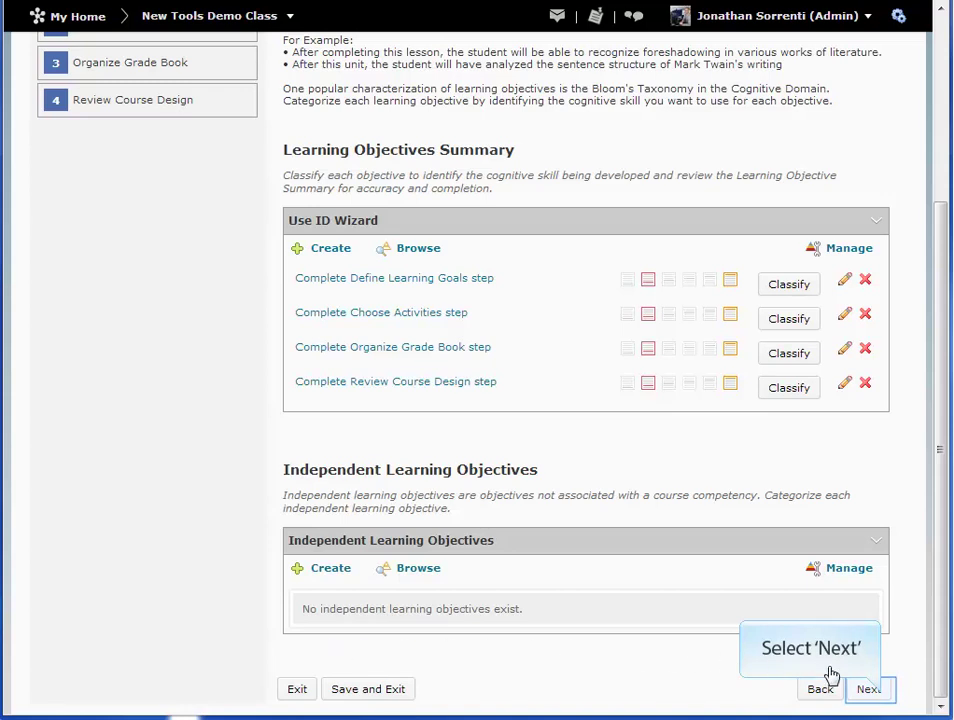
left_click(884, 700)
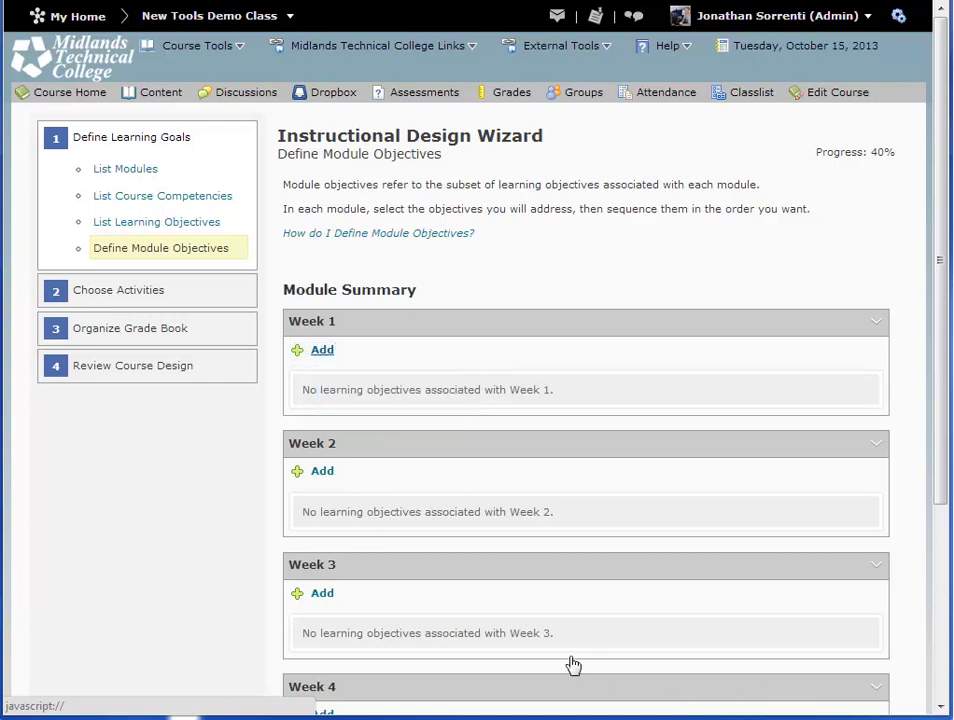
left_click(322, 352)
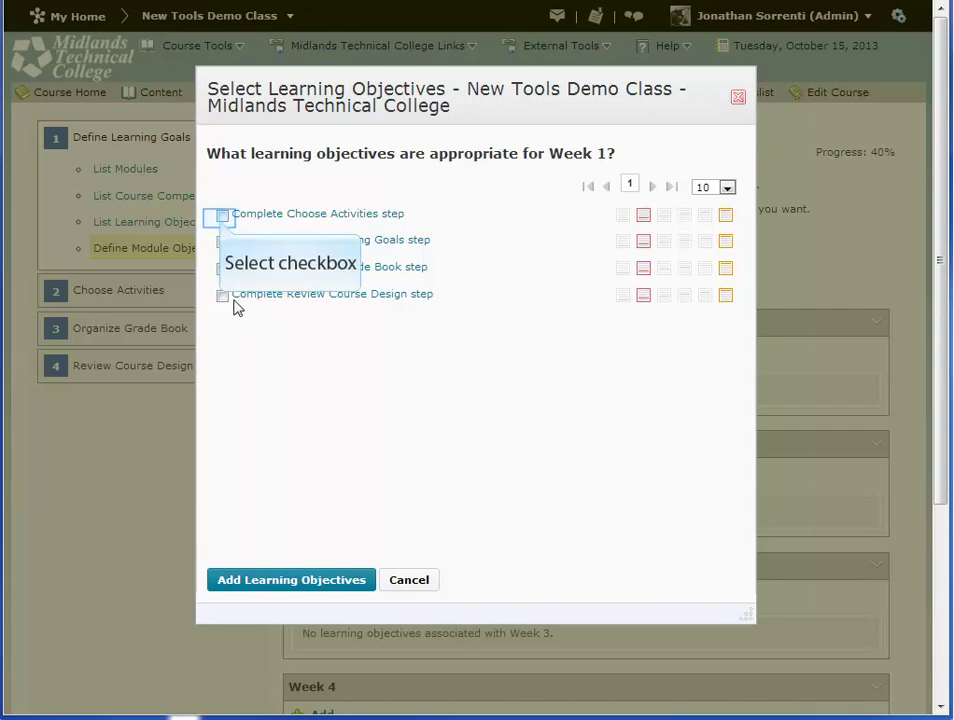
left_click(222, 218)
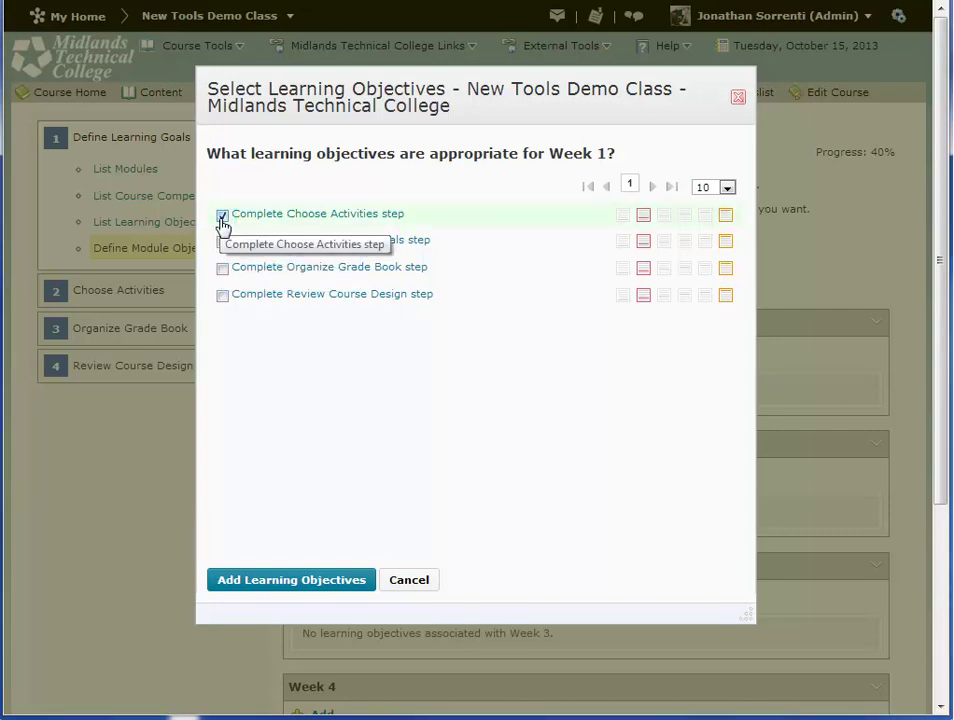
left_click(263, 591)
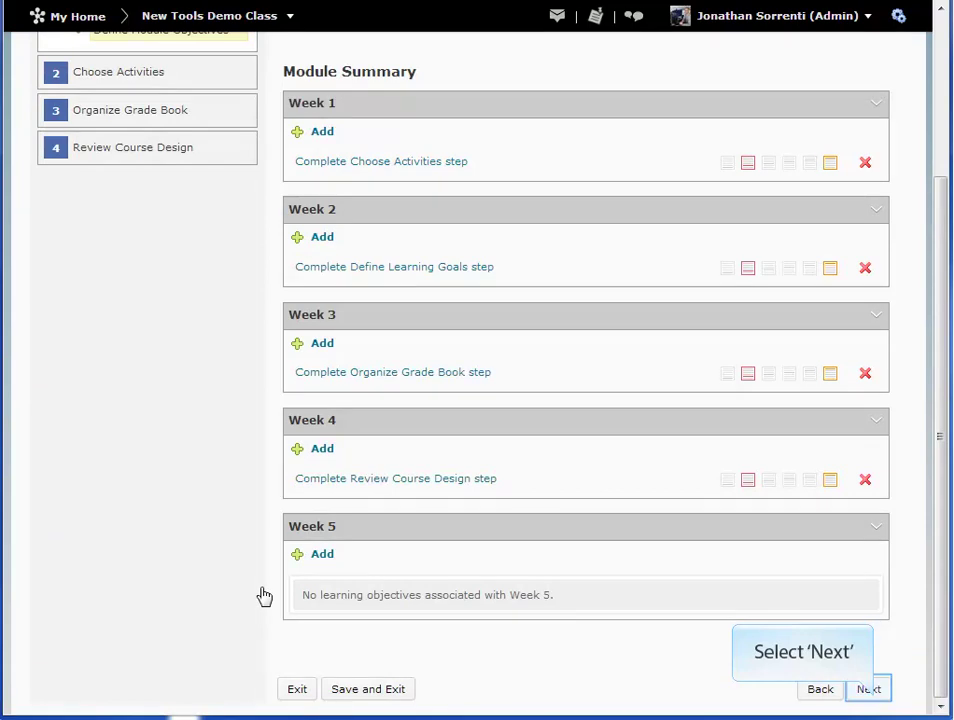
Continue to the assessment design and add the Practice (General) assessment to Week 1 using the Experiment and Discover approach
left_click(871, 697)
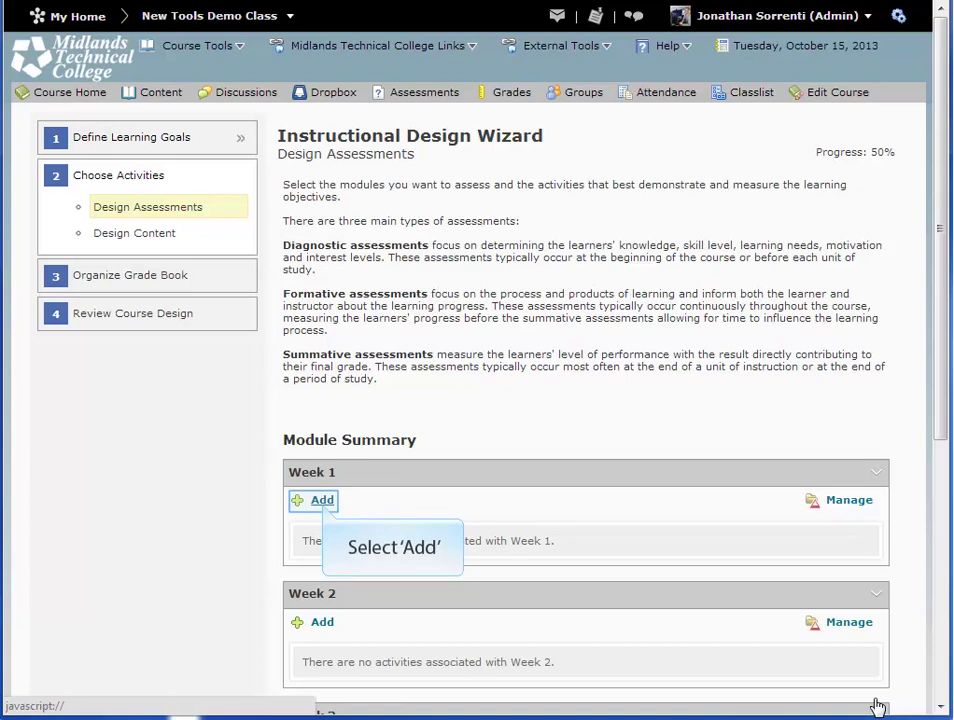
left_click(322, 501)
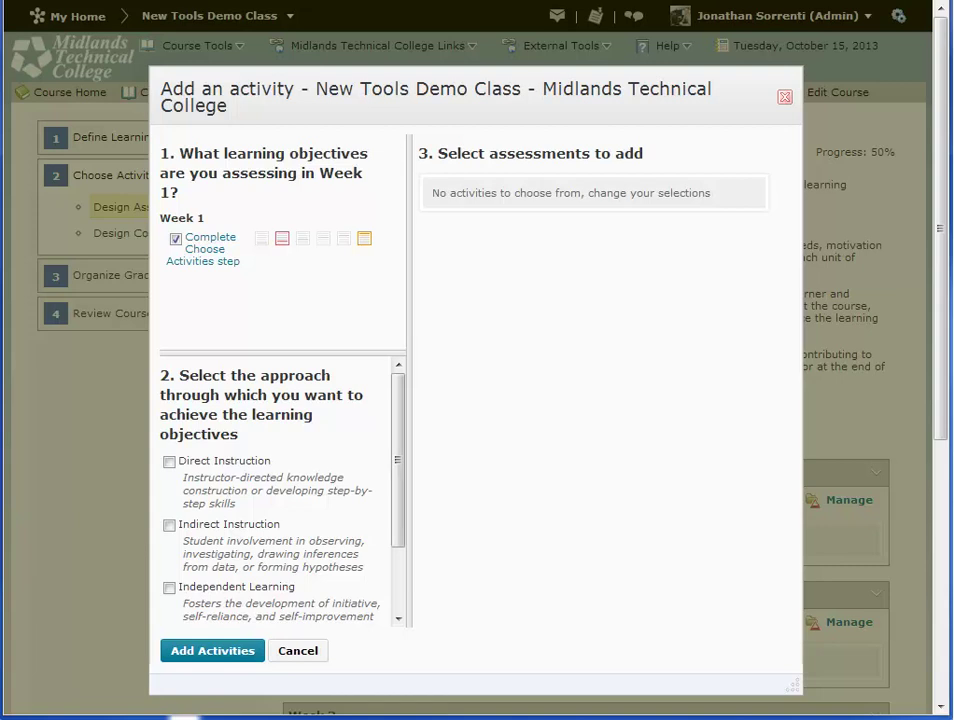
scroll(170, 598, "down", 2)
left_click(169, 591)
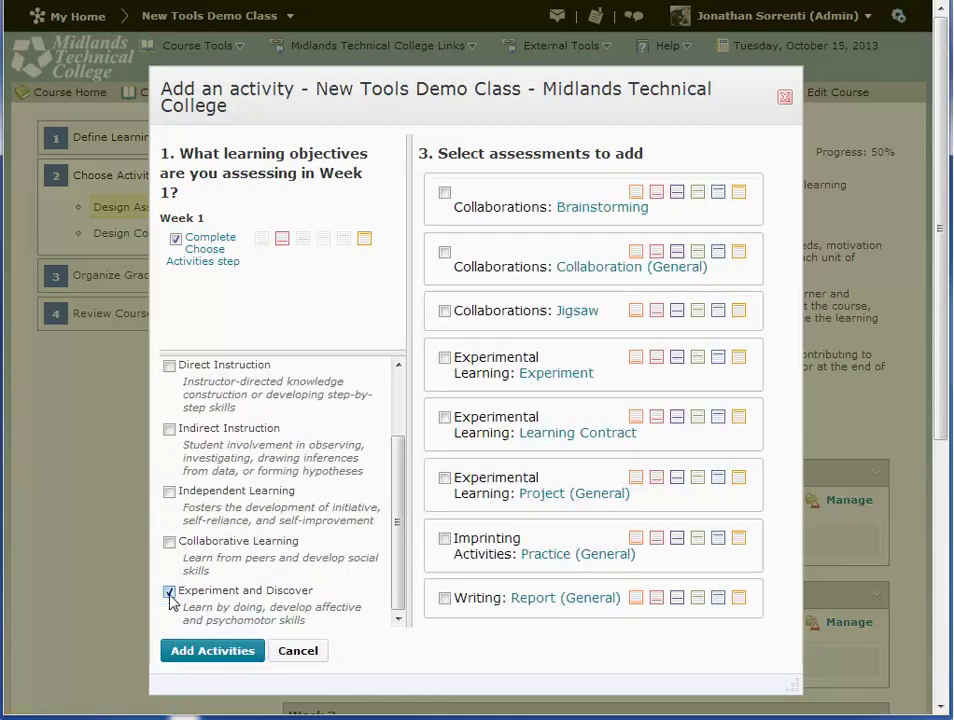
left_click(444, 539)
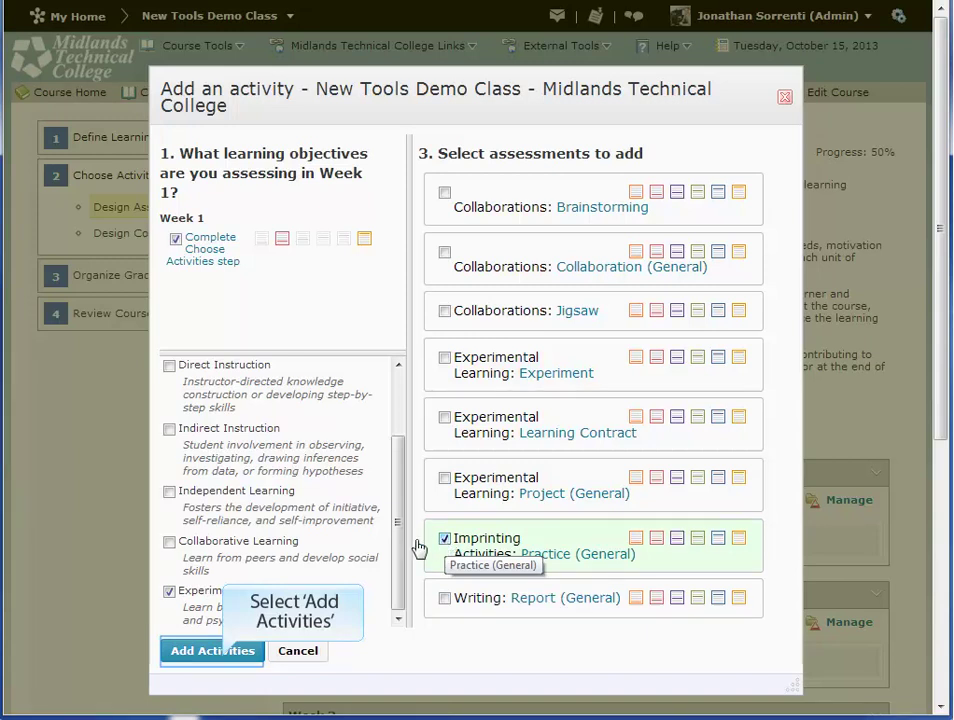
left_click(213, 651)
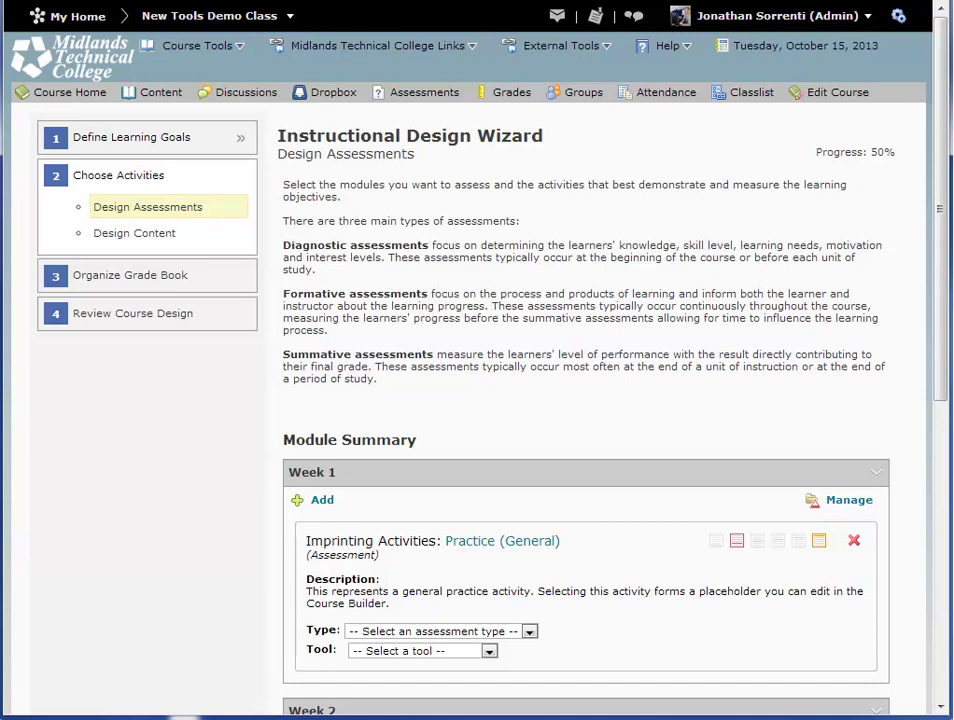
Set Week 1's Practice (General) activity to the Formative Assessment type and the External Learning Tools tool
scroll(225, 666, "down", 4)
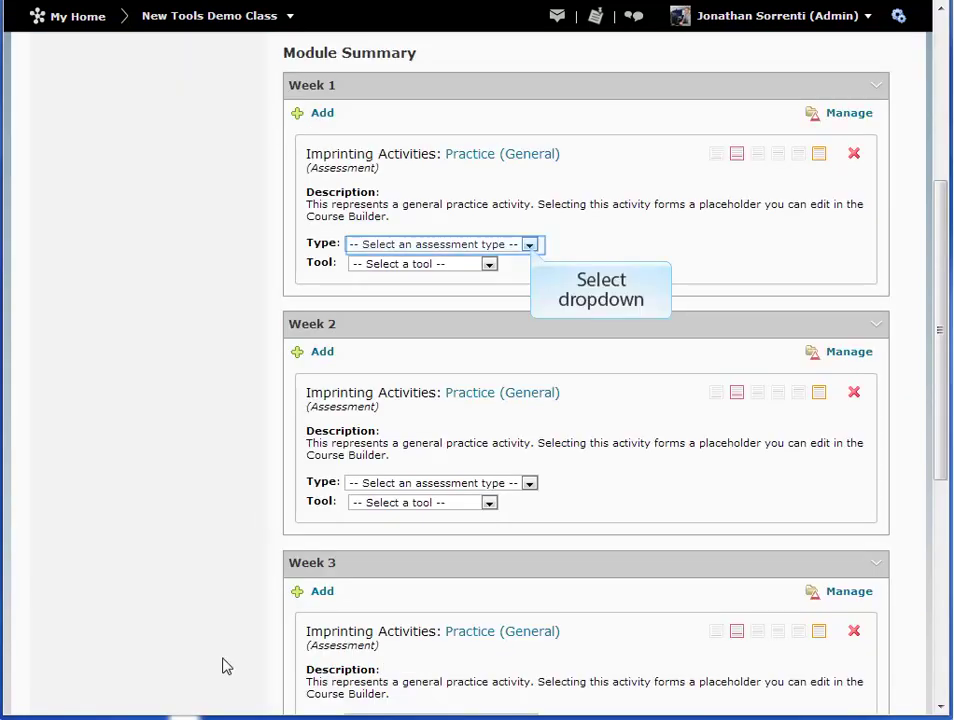
left_click(530, 248)
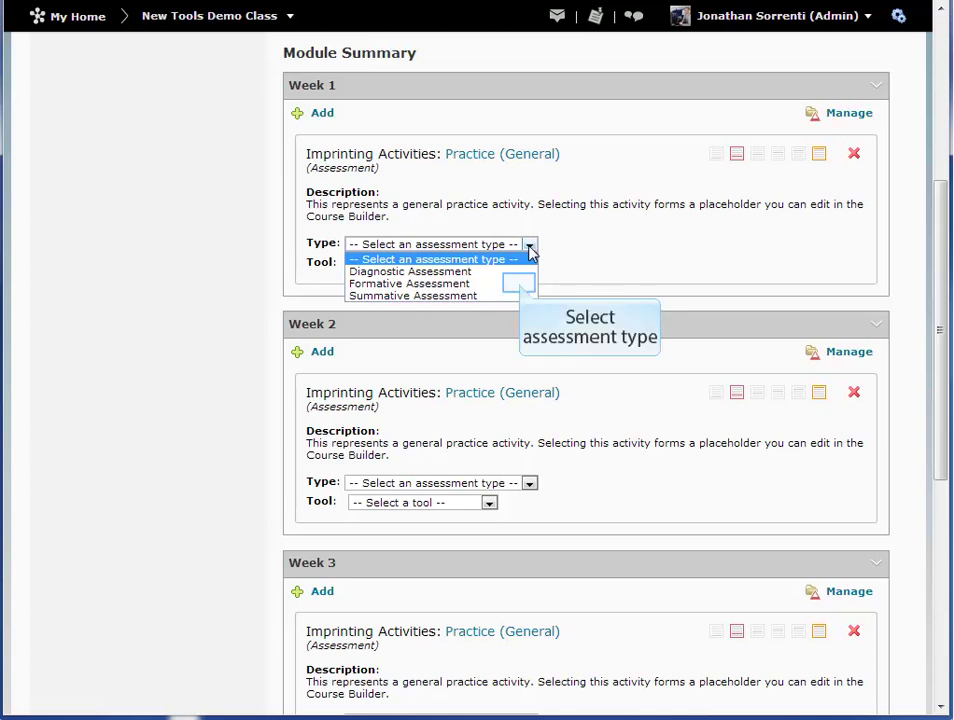
left_click(519, 285)
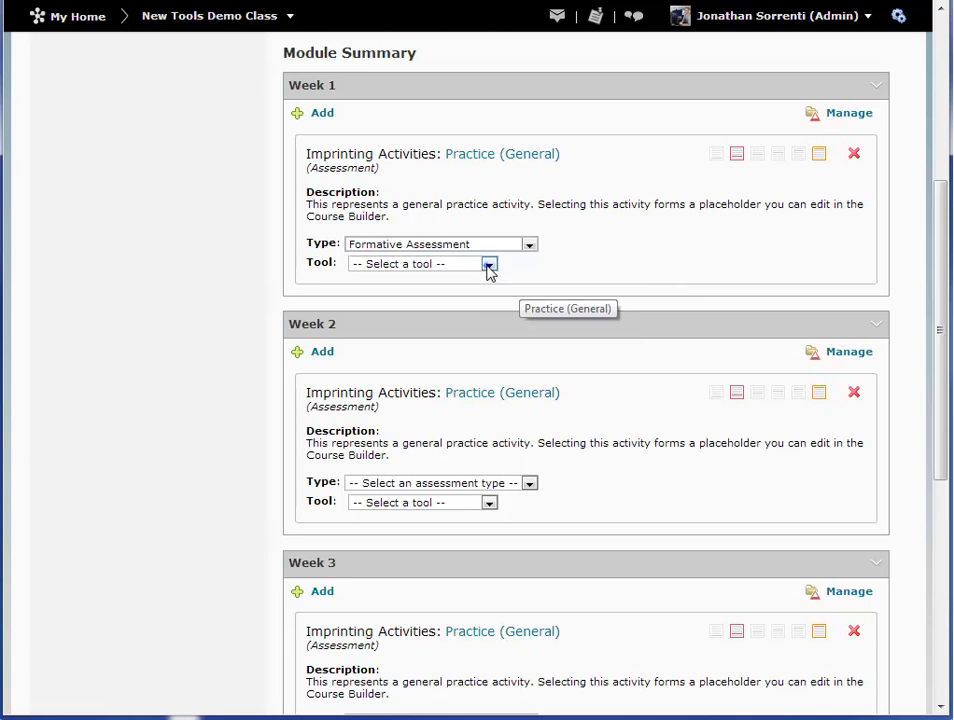
left_click(489, 265)
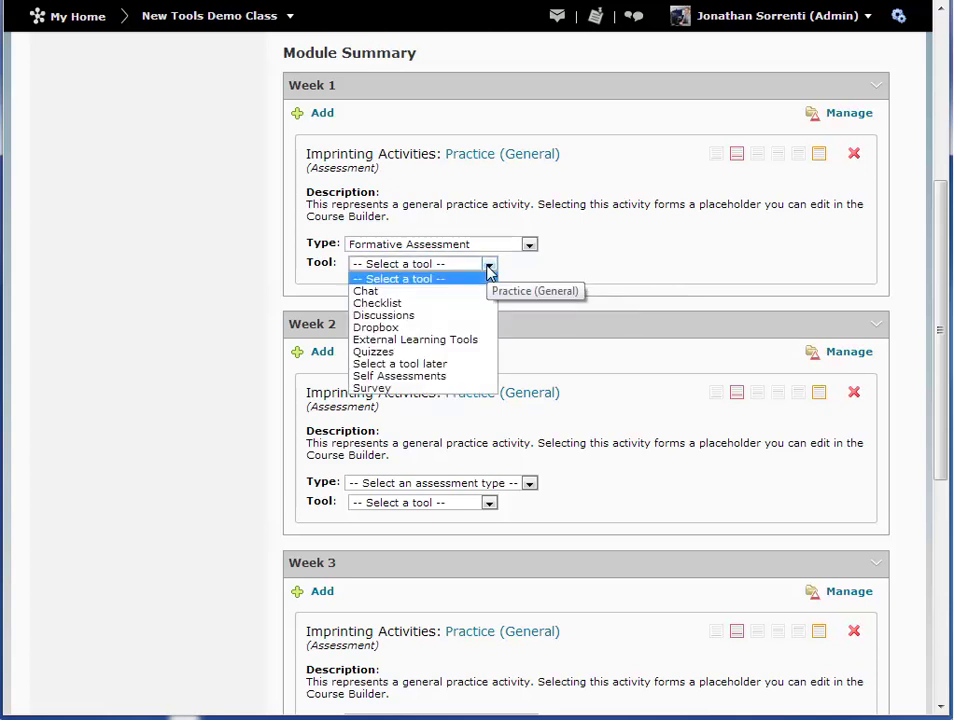
left_click(476, 340)
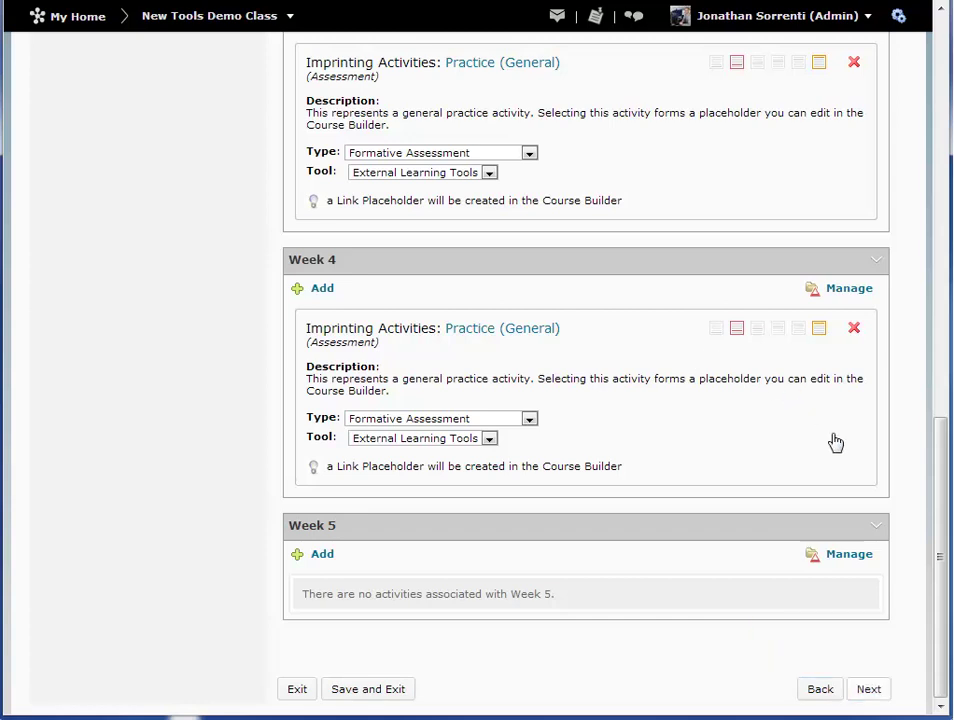
Continue to the content design and add Instructor Presentation to Week 1 using the Experiment and Discover approach
left_click(881, 692)
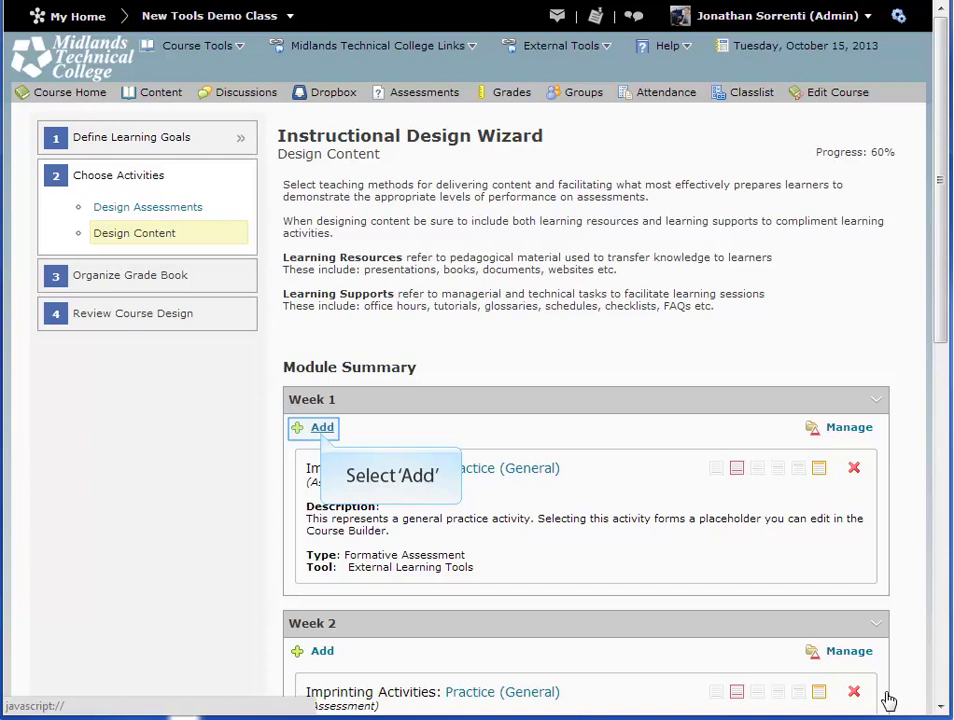
left_click(322, 429)
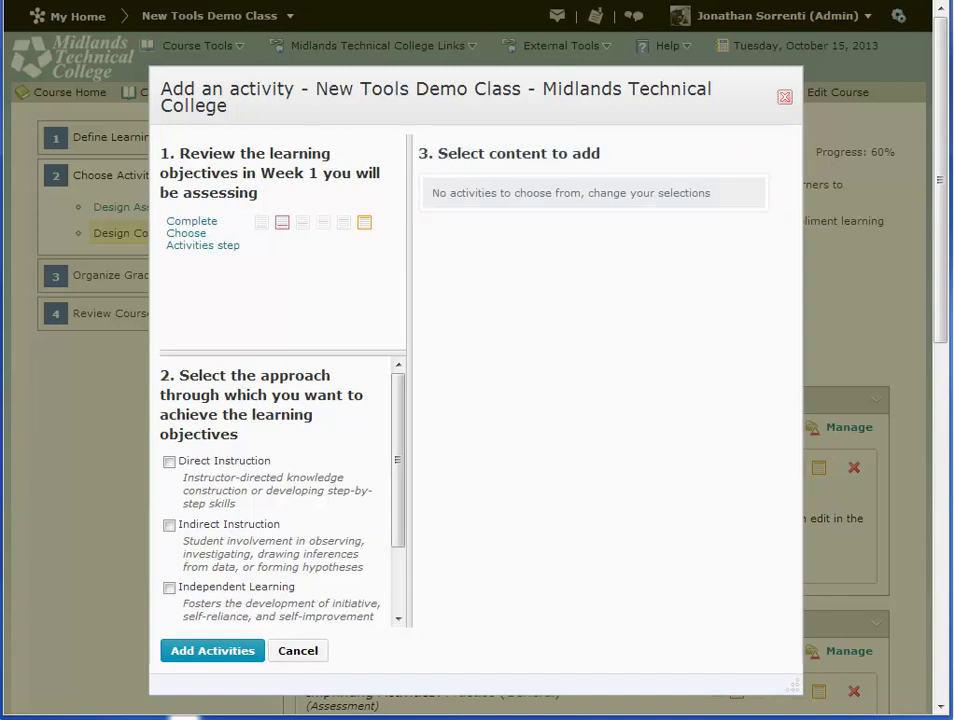
scroll(175, 545, "down", 2)
left_click(169, 591)
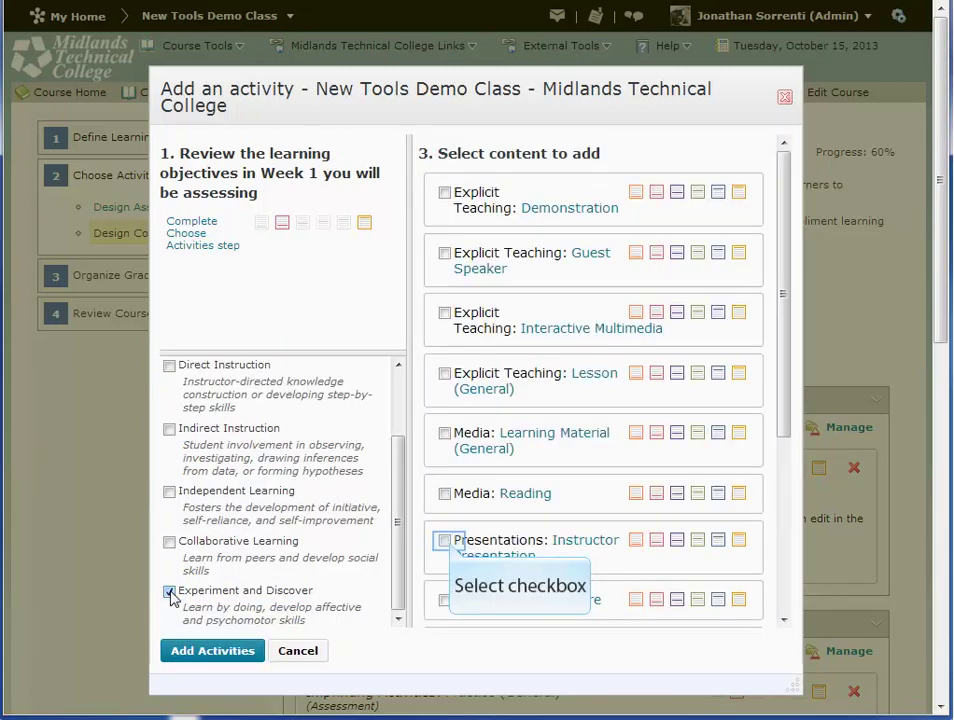
left_click(445, 541)
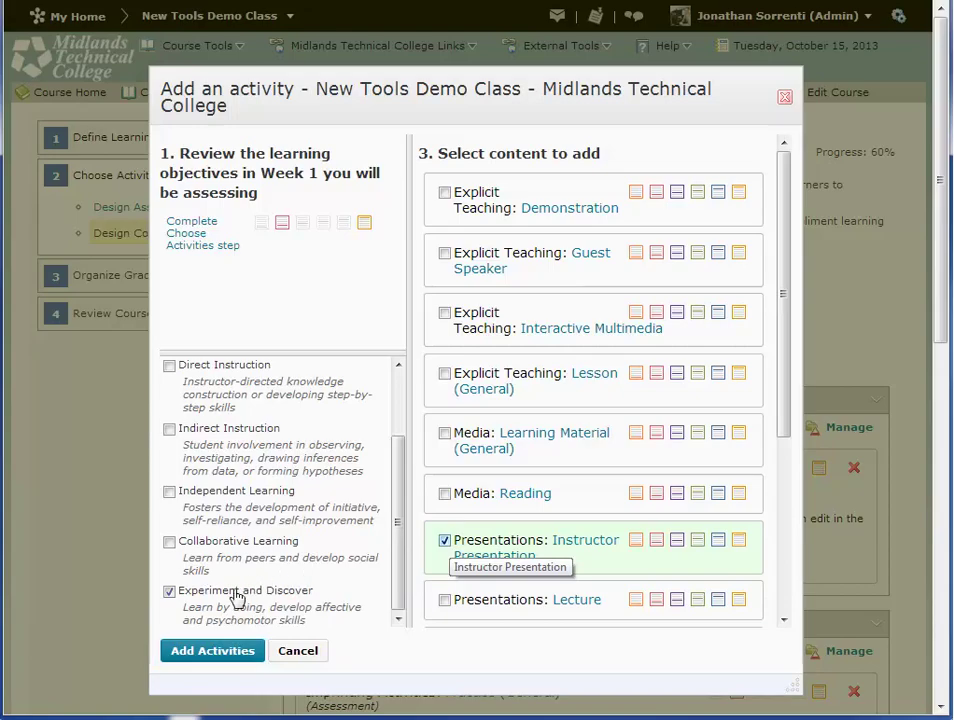
left_click(212, 651)
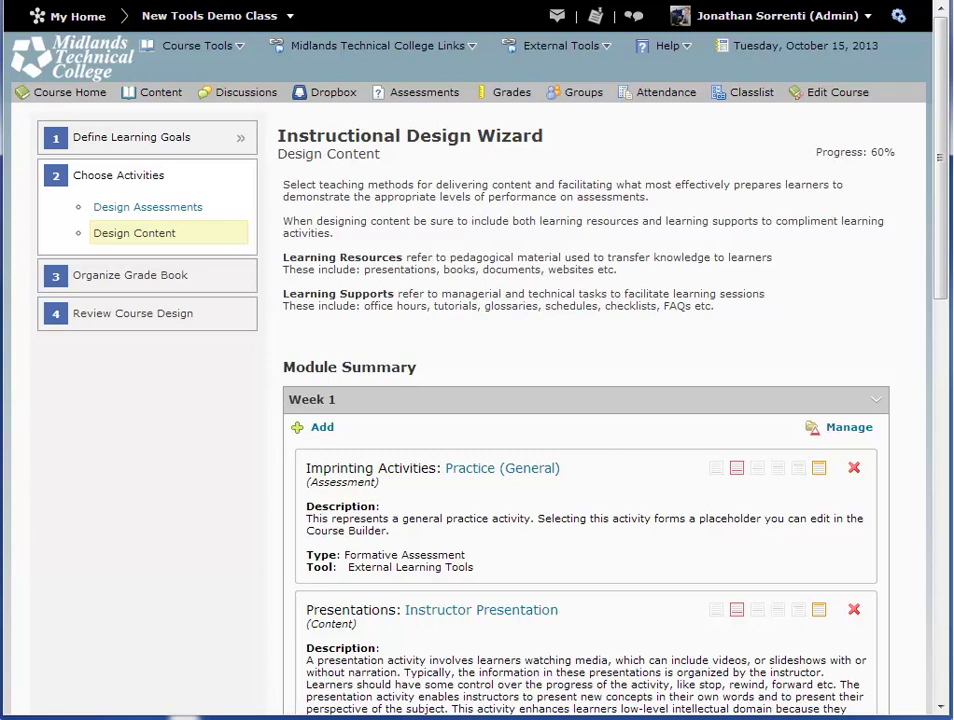
Set Week 1's Instructor Presentation to the Learning Resources type and the External Learning Tools tool
scroll(207, 665, "down", 3)
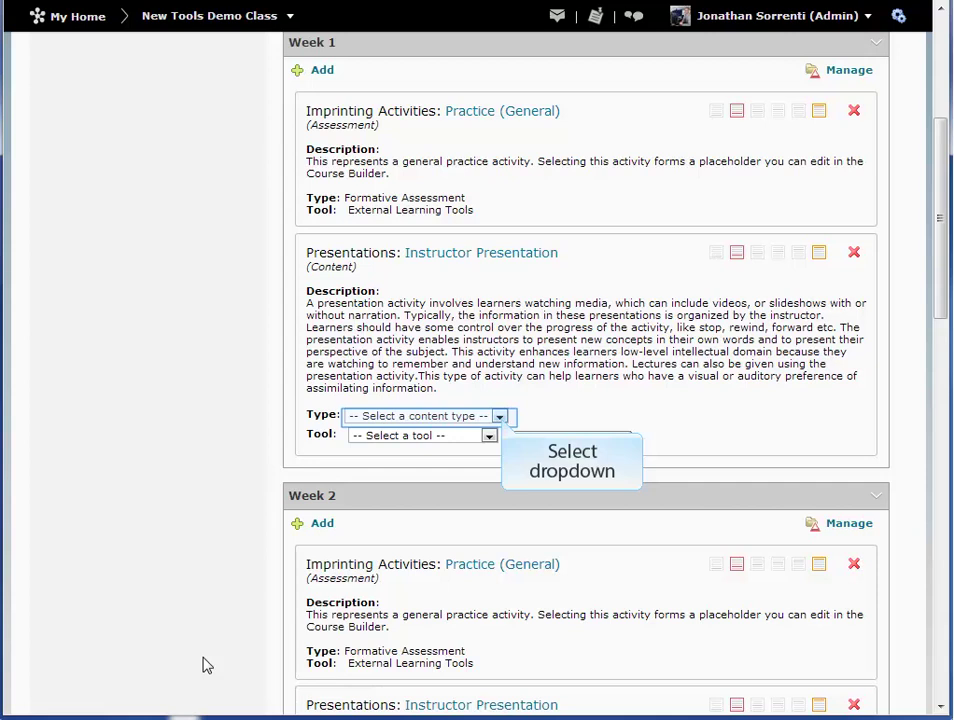
left_click(499, 417)
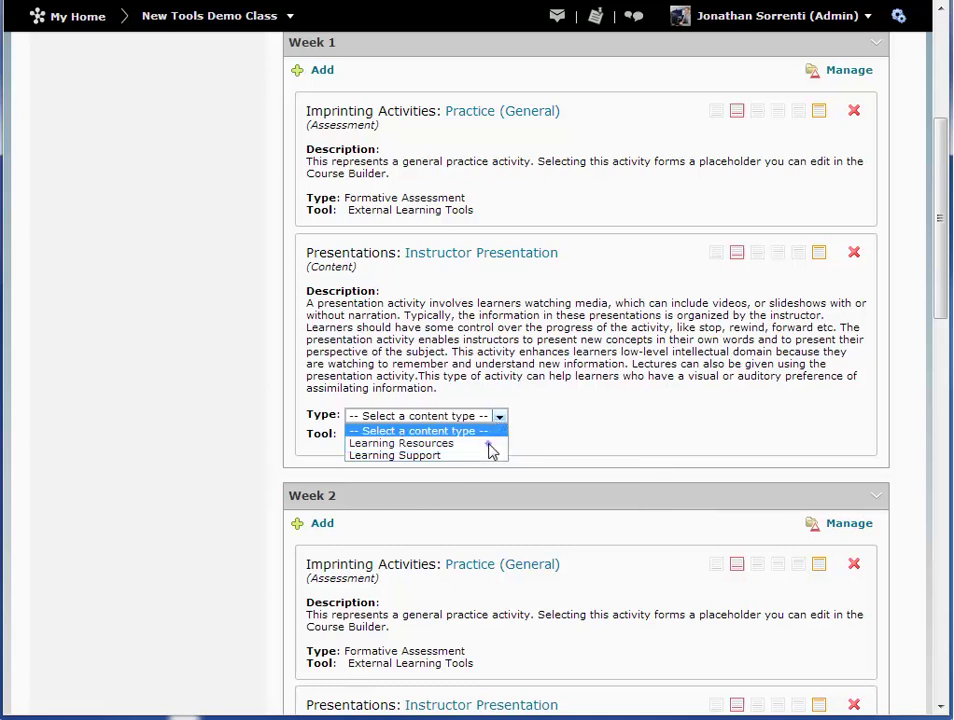
left_click(489, 444)
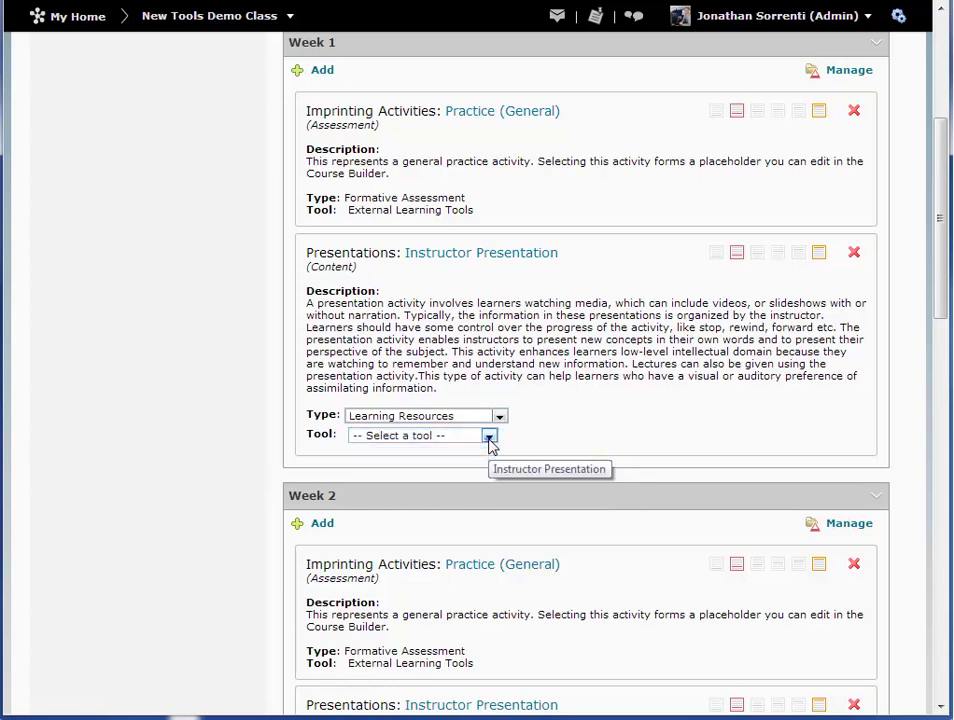
left_click(489, 438)
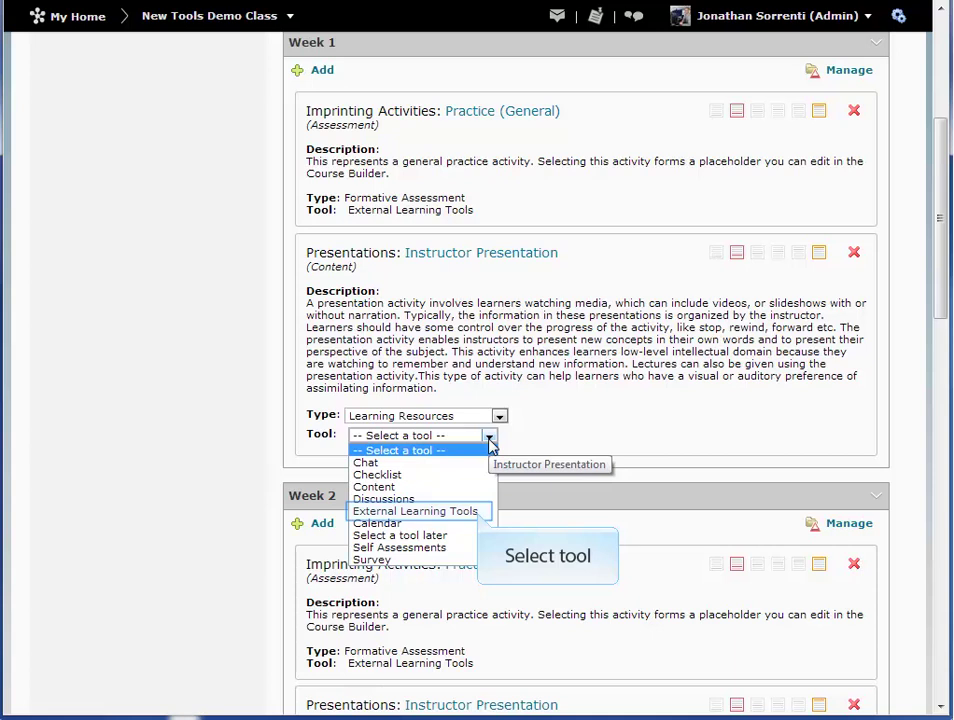
left_click(480, 512)
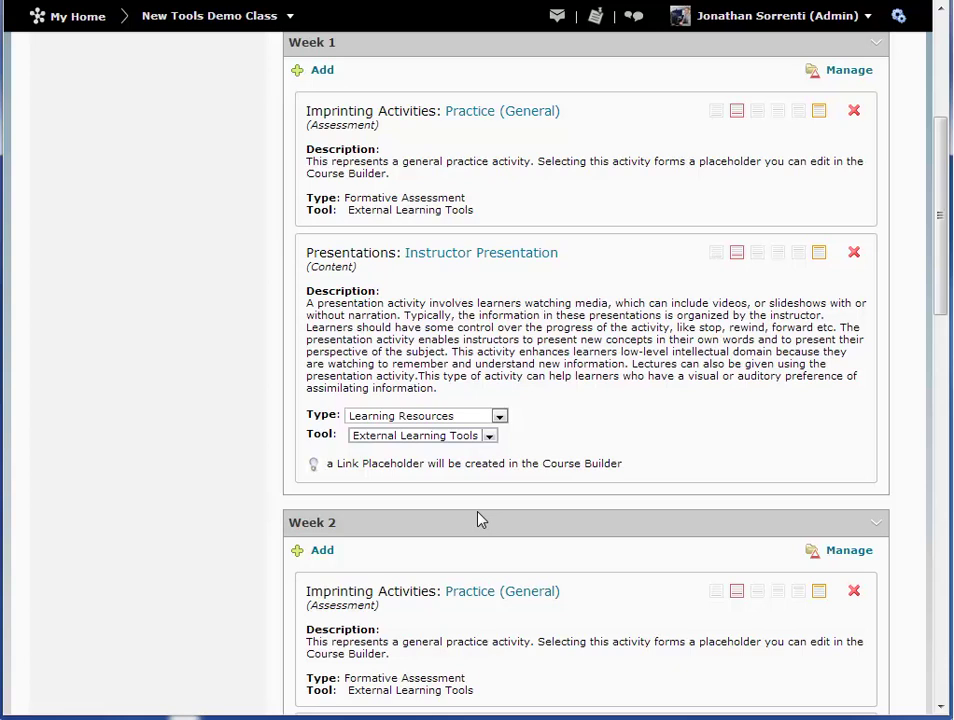
Continue to grade categorization, keeping the Weighted grading system, and assign Week 1's Practice (General) activity to the Homework category
scroll(480, 519, "down", 15)
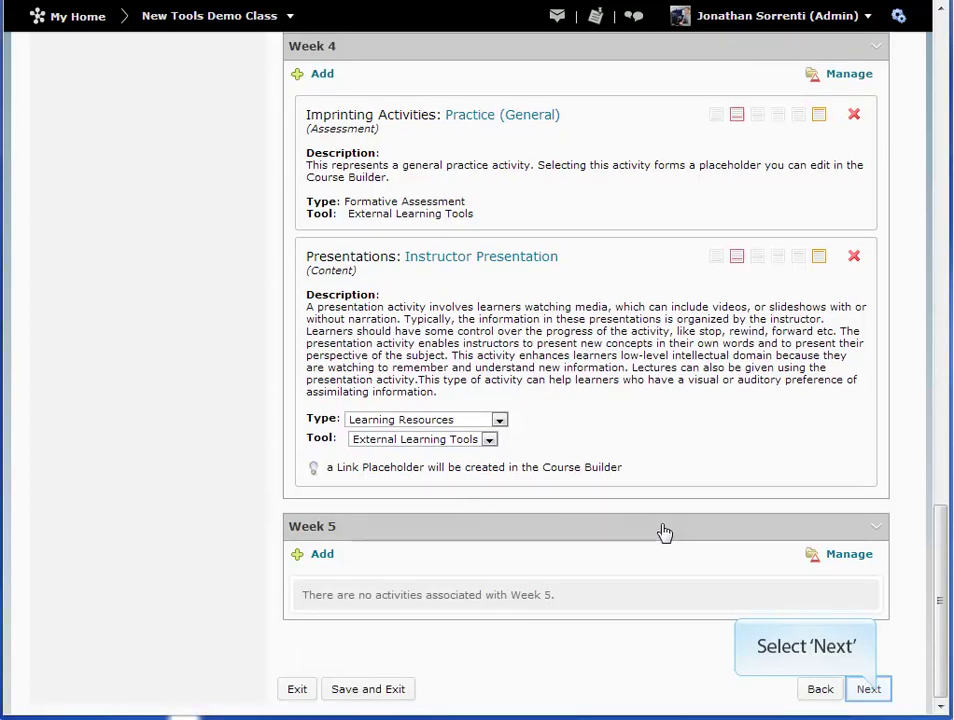
left_click(868, 690)
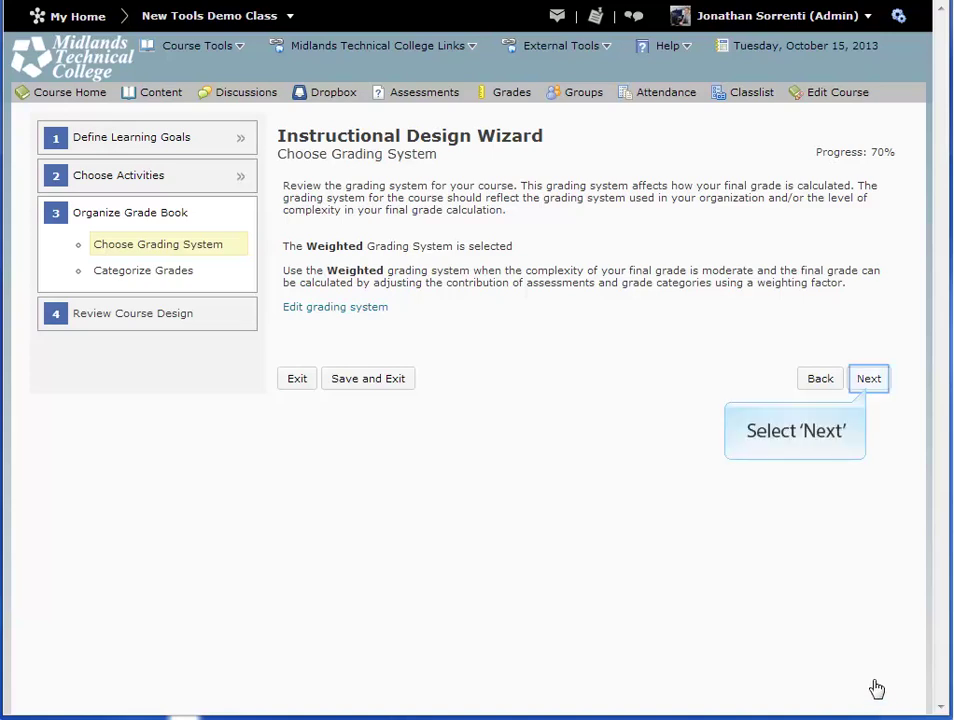
left_click(868, 388)
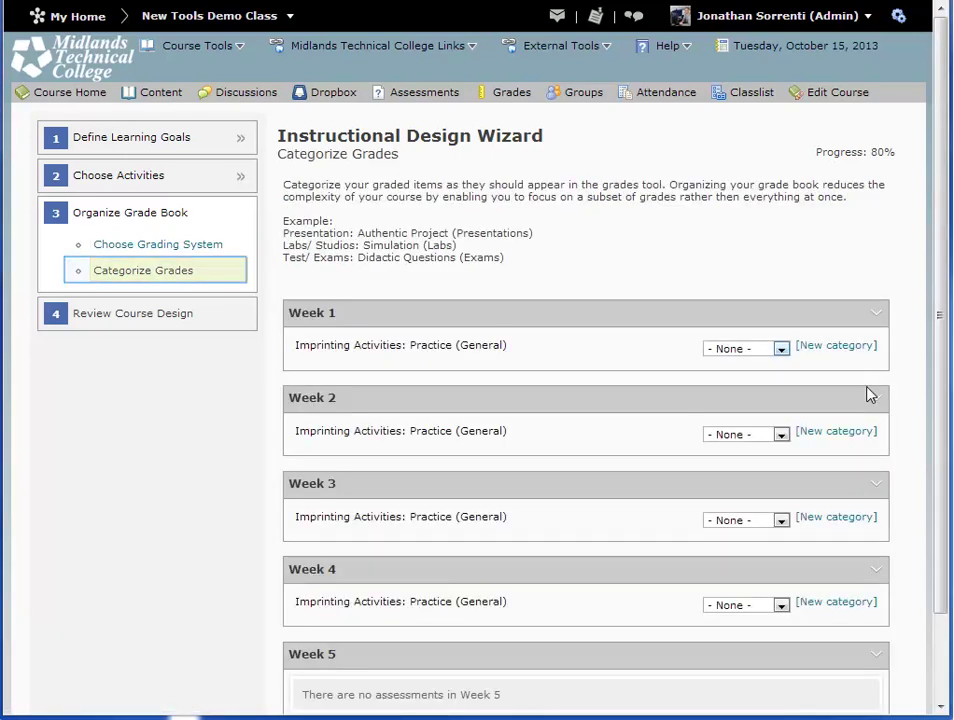
left_click(781, 349)
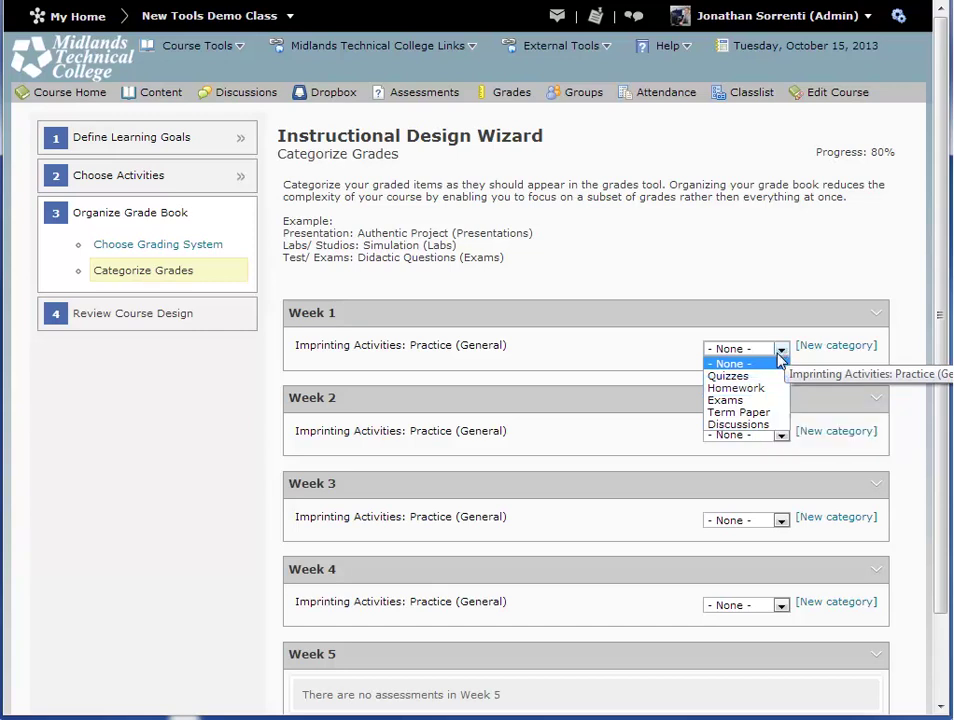
left_click(740, 388)
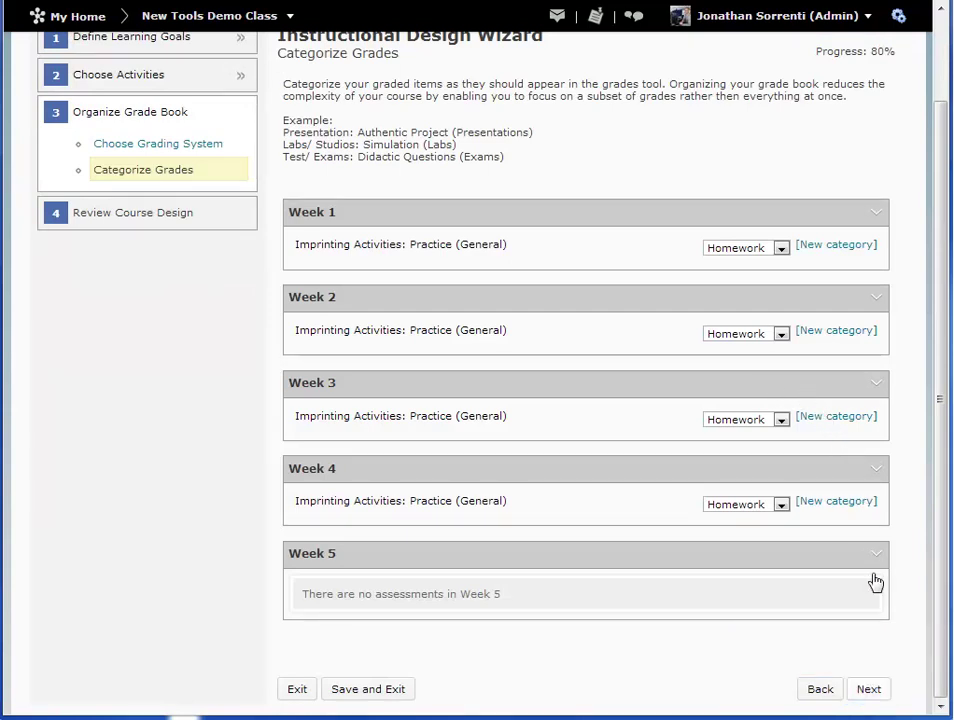
Continue to the course design summaries, review them through the Grade Book Summary, and create the course blueprint
left_click(872, 692)
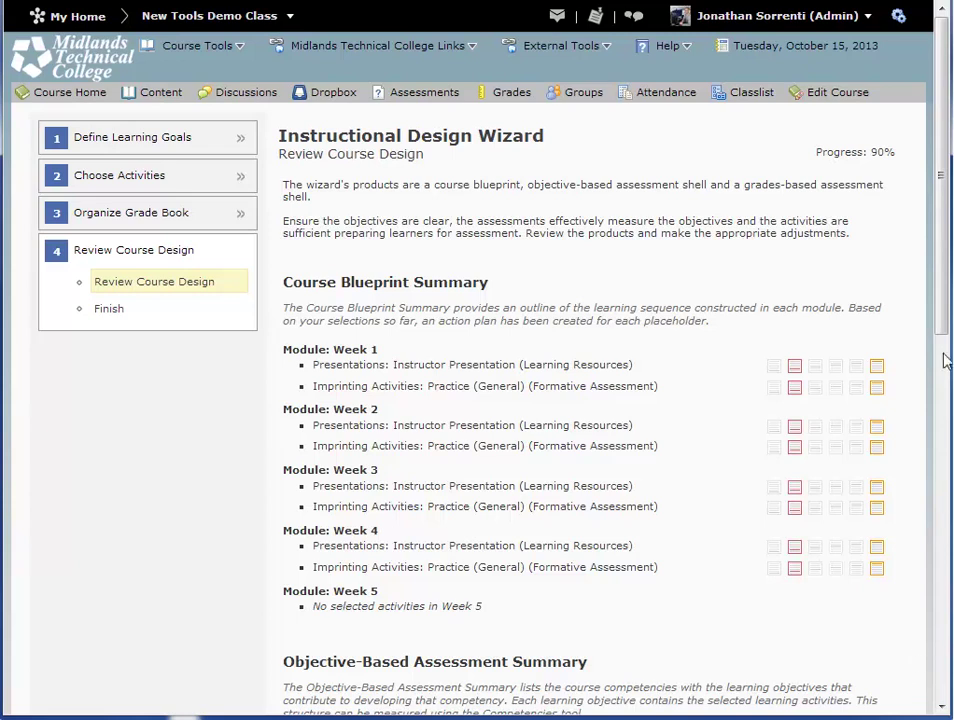
left_click_drag(938, 318, 936, 697)
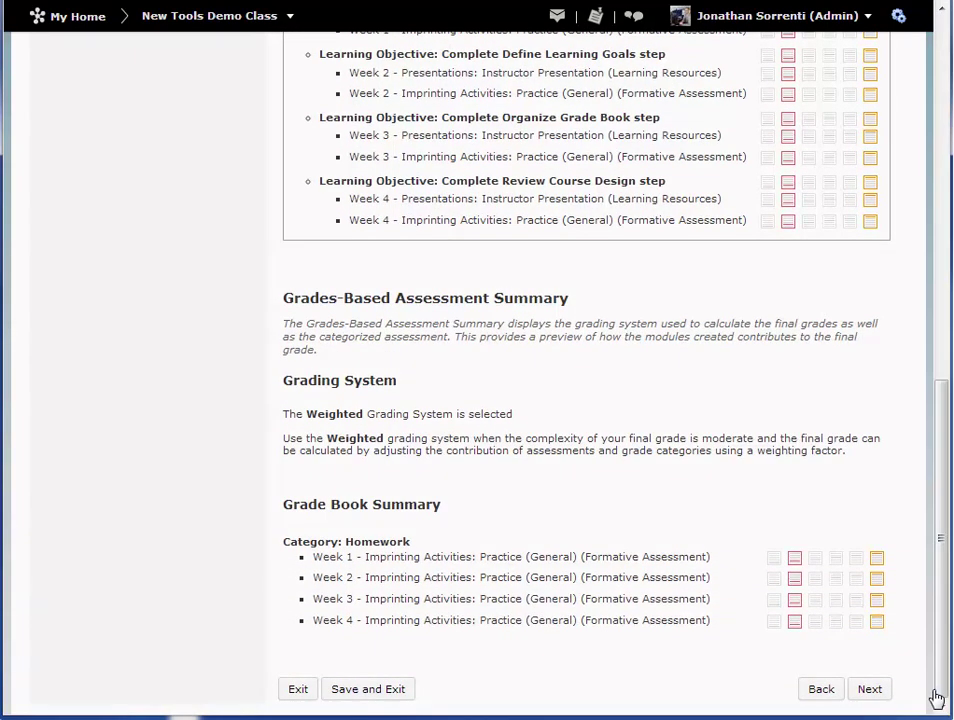
key("Tab")
key("Tab")
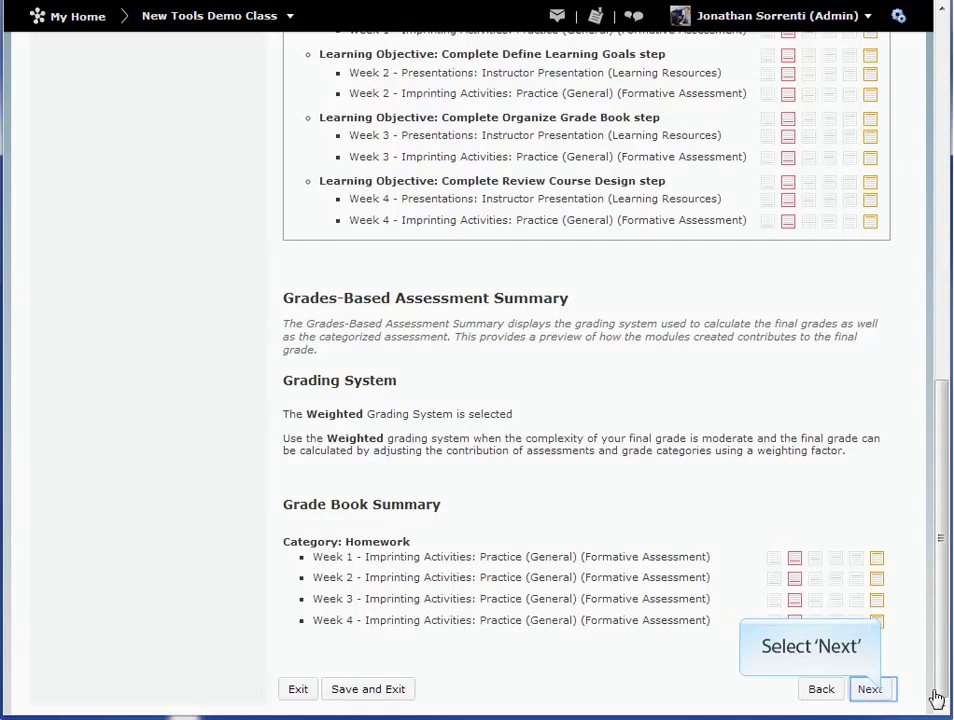
left_click(882, 697)
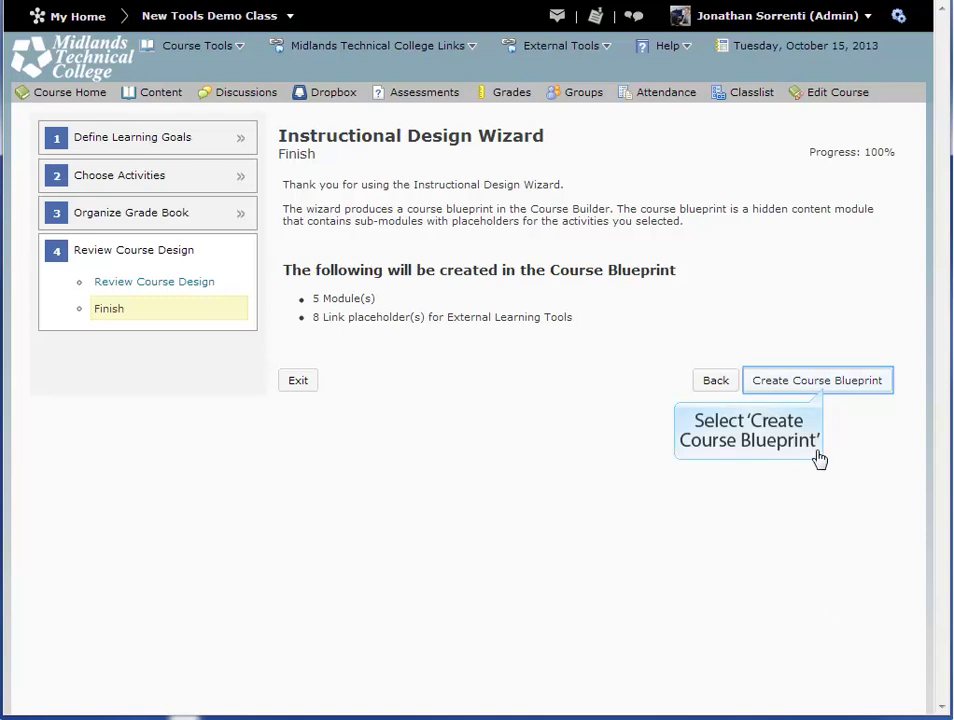
left_click(818, 381)
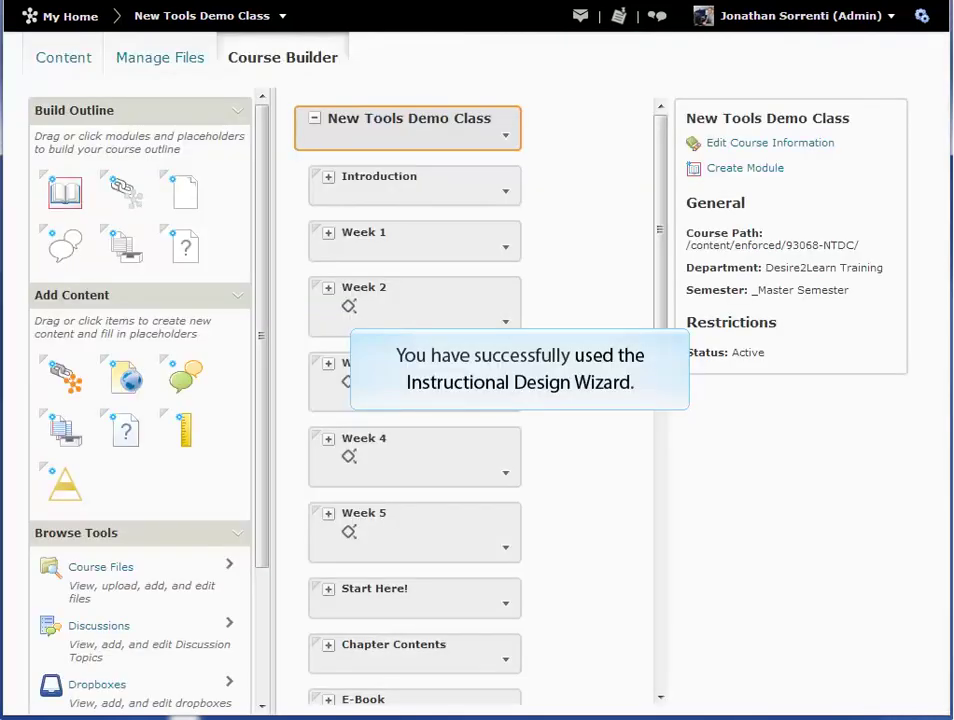